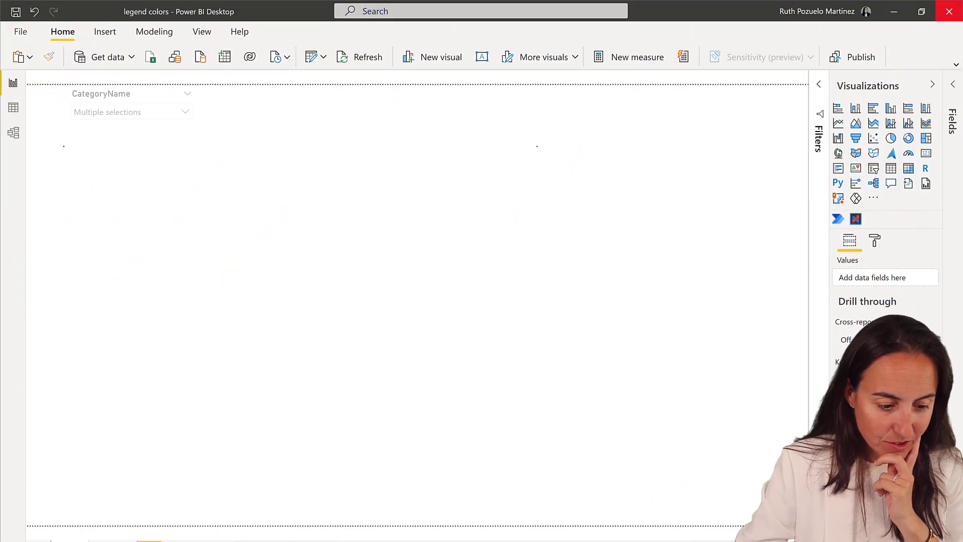
- In the CategoryName slicer, drop Dairy Products and add Meat/Poultry, keeping Grains/Cereals selected
left_click(112, 114)
left_click(107, 160)
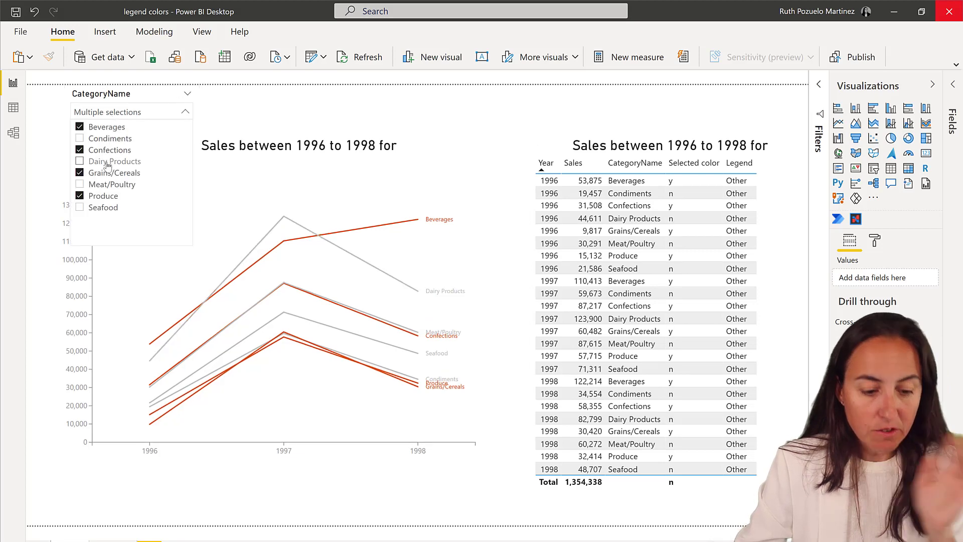
left_click(109, 174)
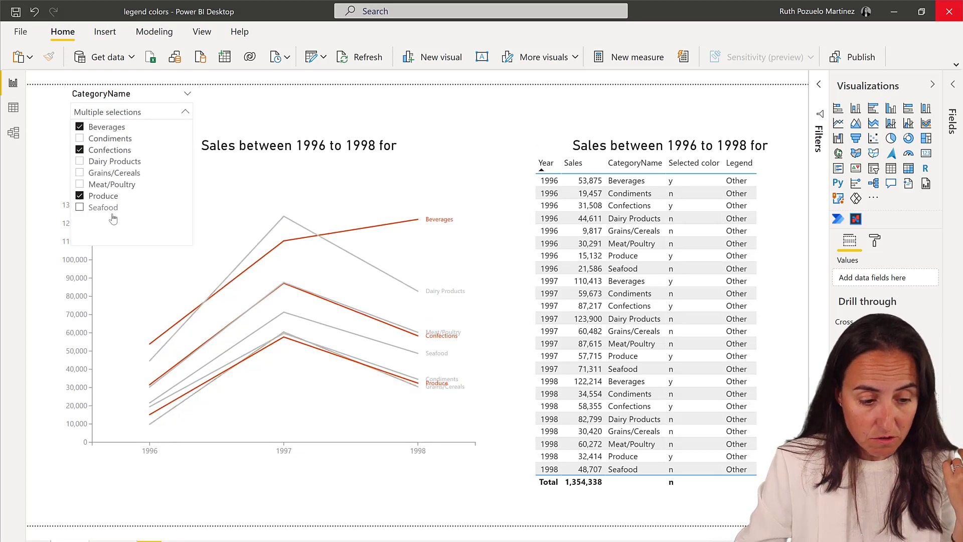
left_click(114, 184)
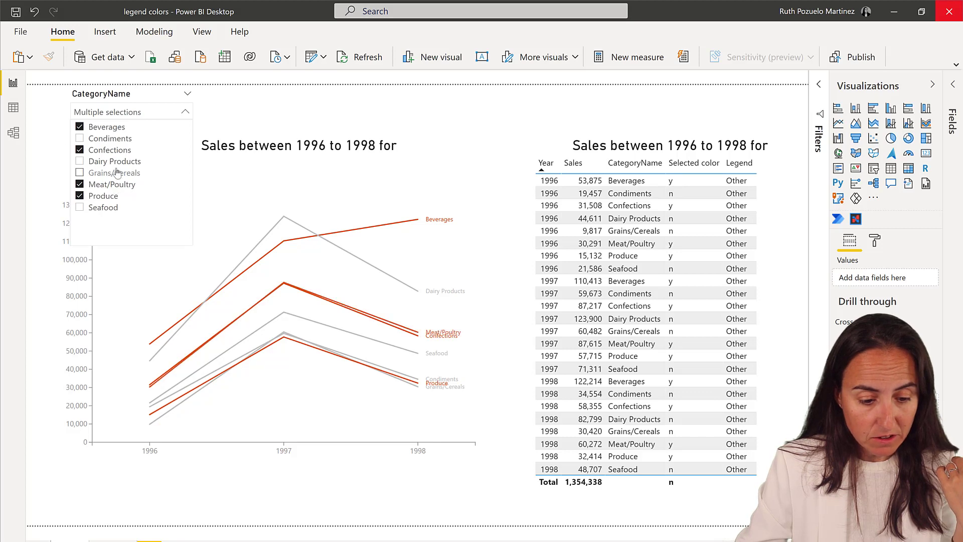
left_click(113, 173)
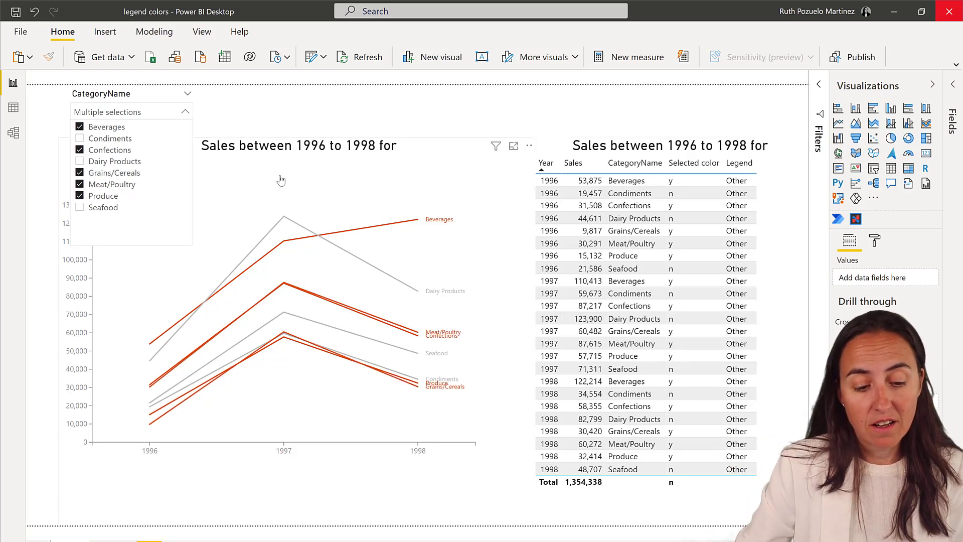
left_click(265, 110)
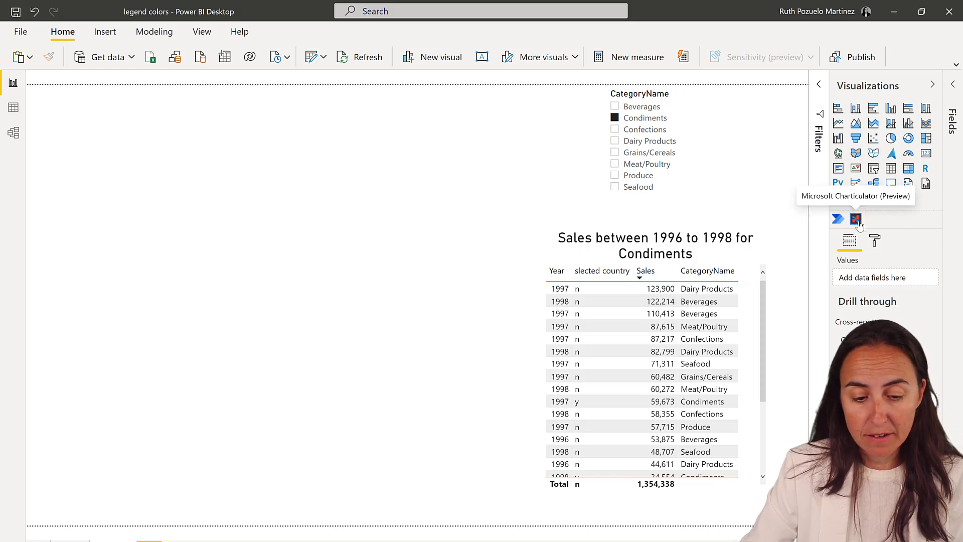
- Duplicate the Condiments sales table, convert the copy to Microsoft Charticulator and enlarge it
left_click(759, 299)
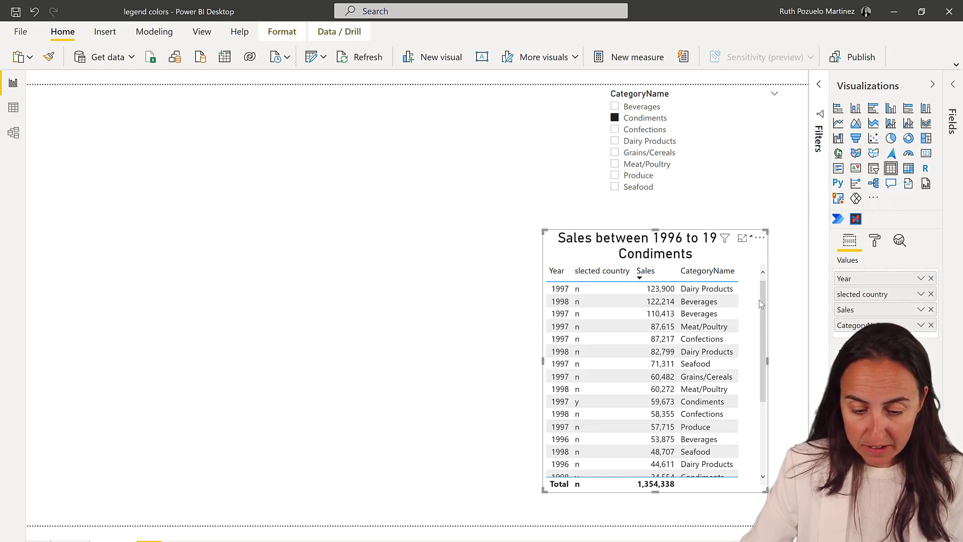
left_click_drag(760, 299, 263, 163)
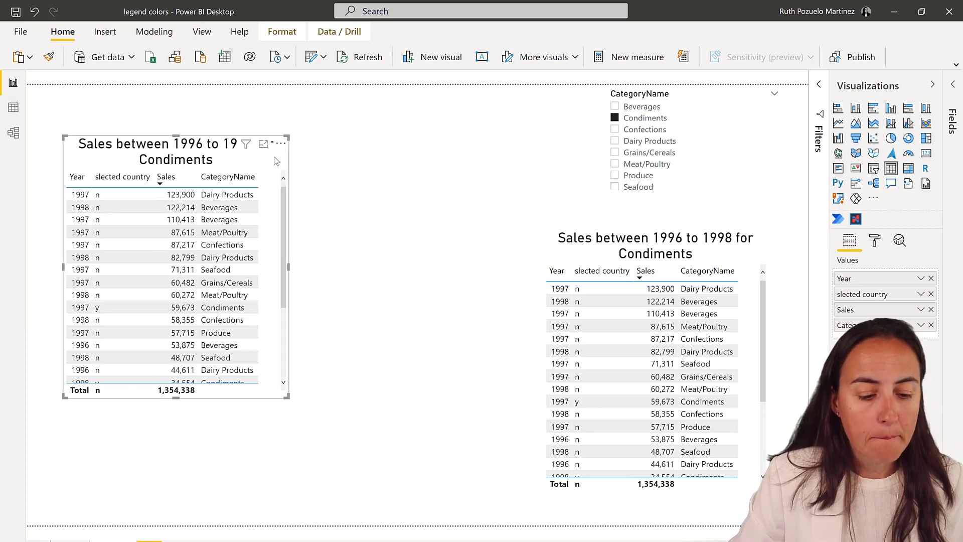
left_click(856, 219)
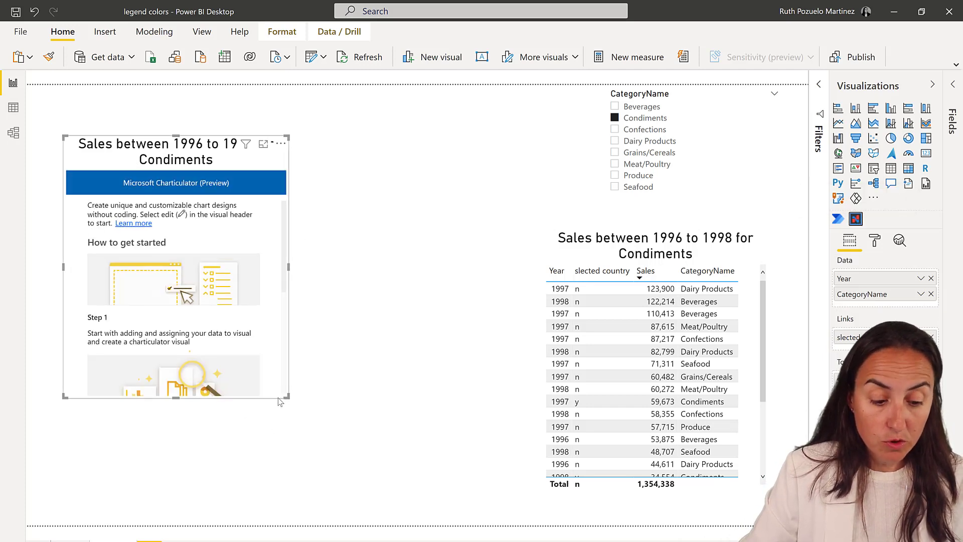
left_click_drag(286, 397, 508, 516)
left_click(500, 144)
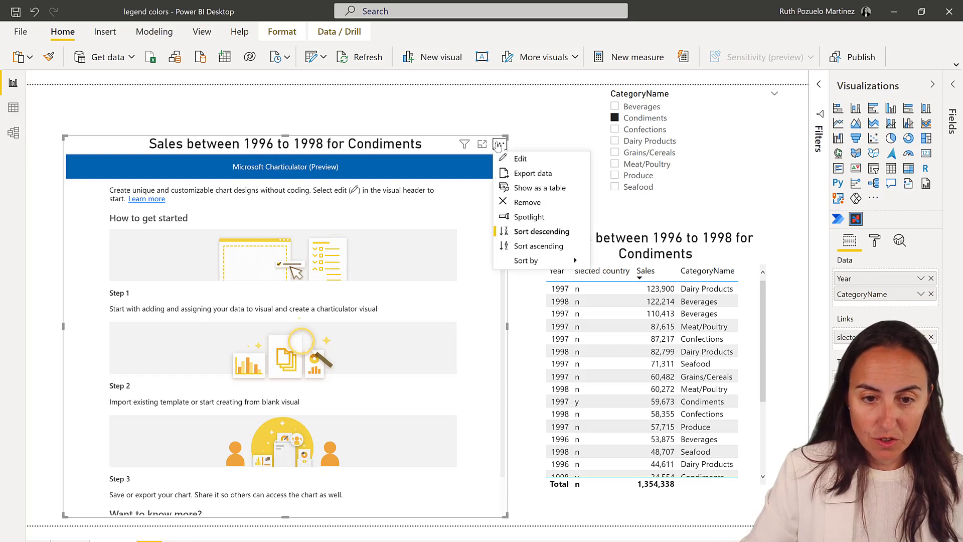
- Create a blank Charticulator chart and add the slected country and Sales fields
left_click(504, 159)
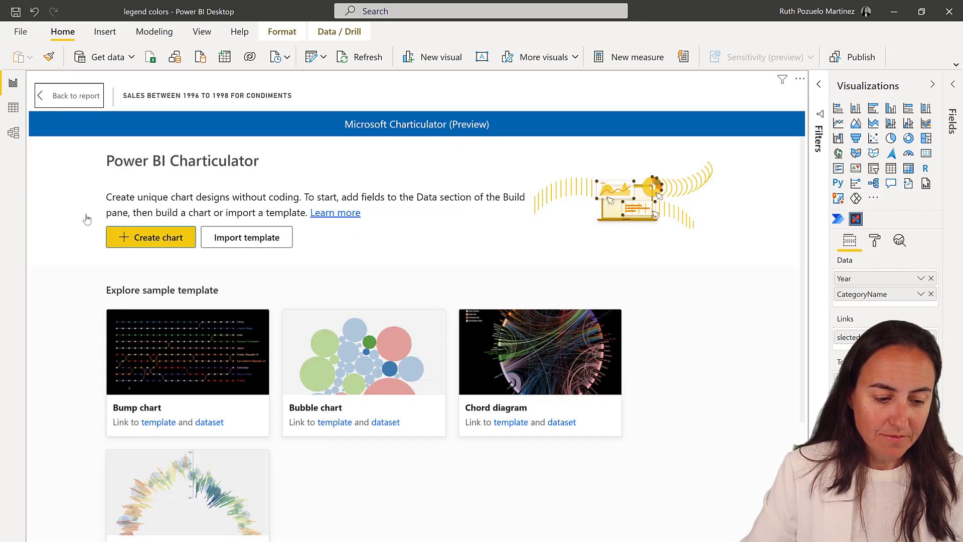
left_click(139, 241)
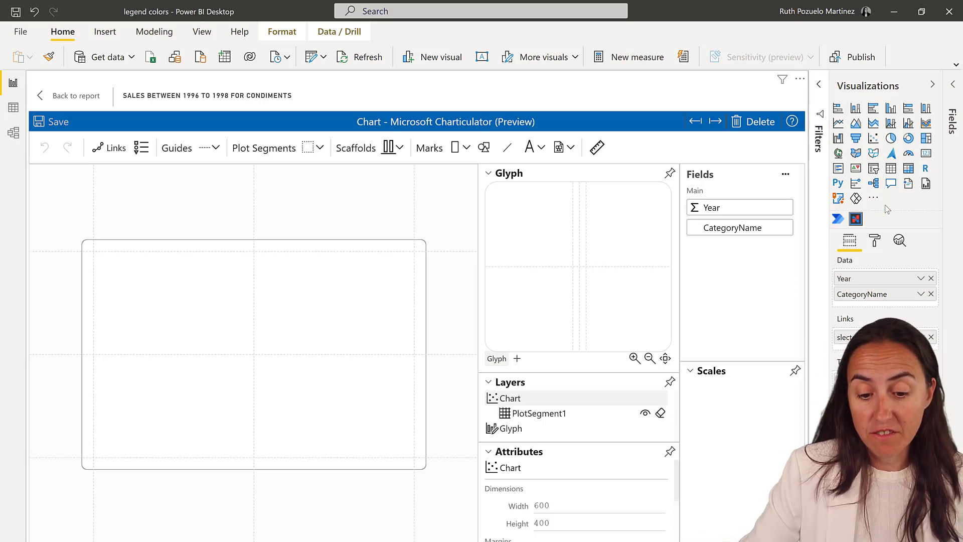
left_click_drag(883, 337, 893, 309)
left_click_drag(883, 351, 883, 323)
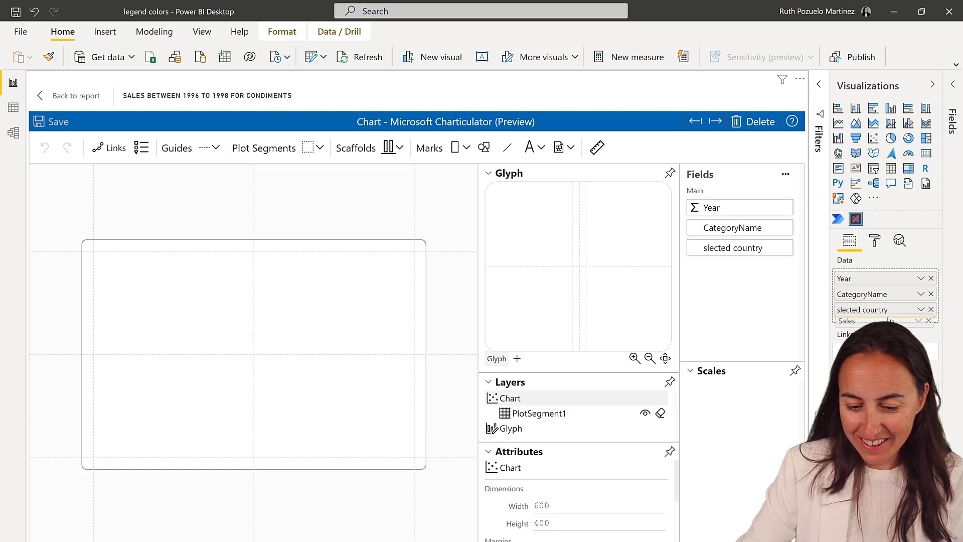
left_click(932, 84)
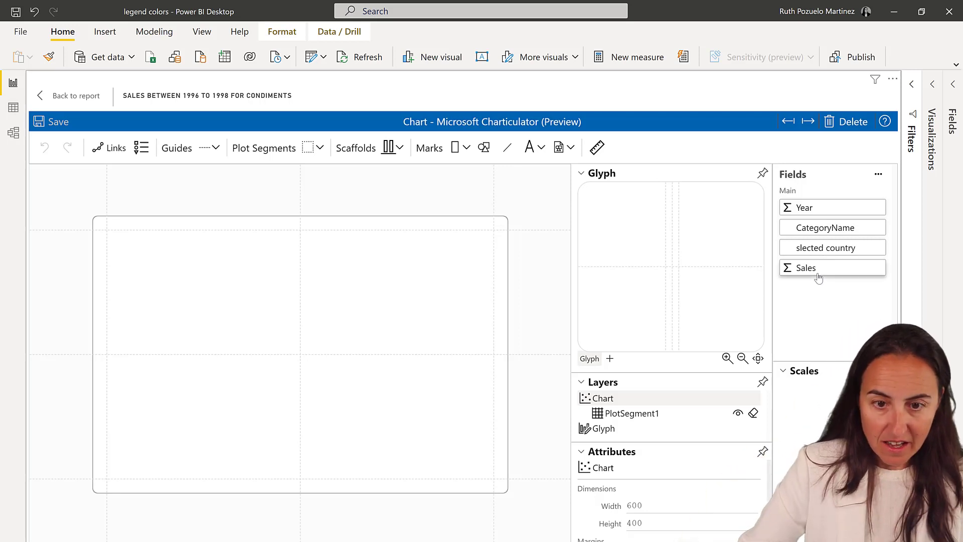
- Make Year categorical, place it on the x-axis, and put Sales on the y-axis
left_click(798, 208)
left_click(741, 214)
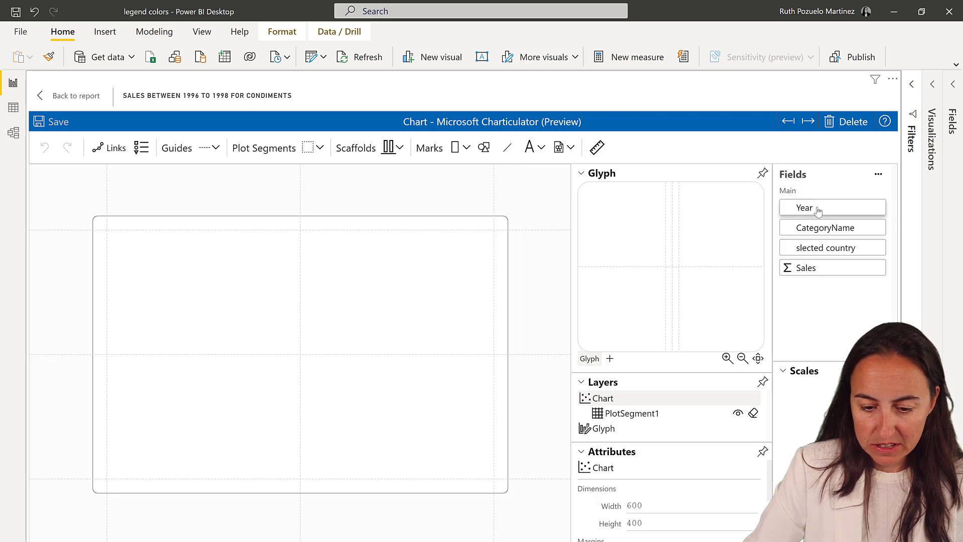
left_click_drag(818, 210, 368, 480)
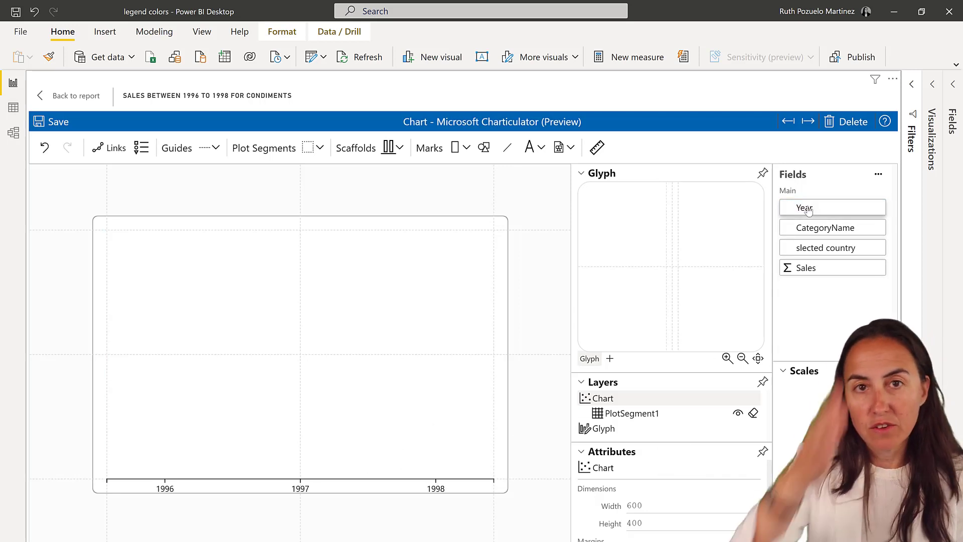
left_click_drag(841, 270, 114, 298)
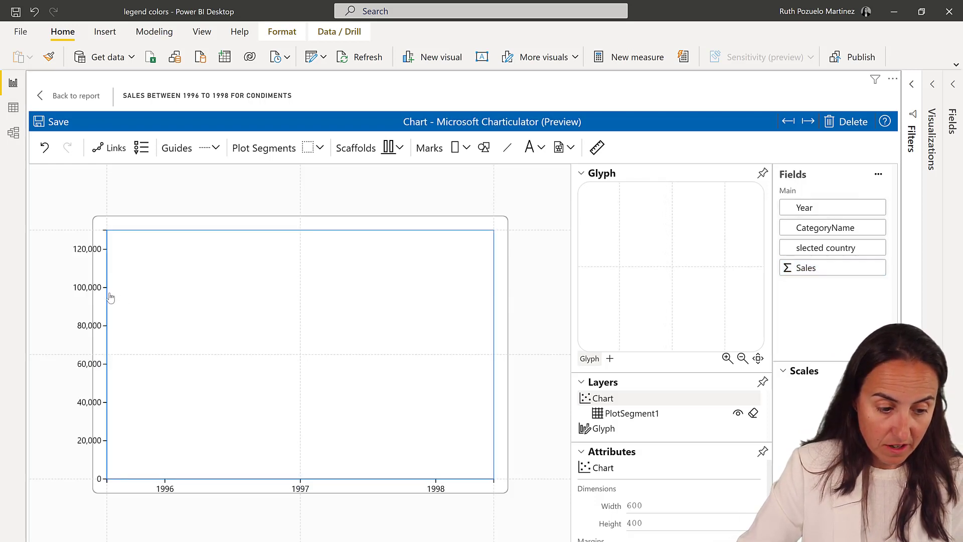
left_click_drag(107, 193, 132, 188)
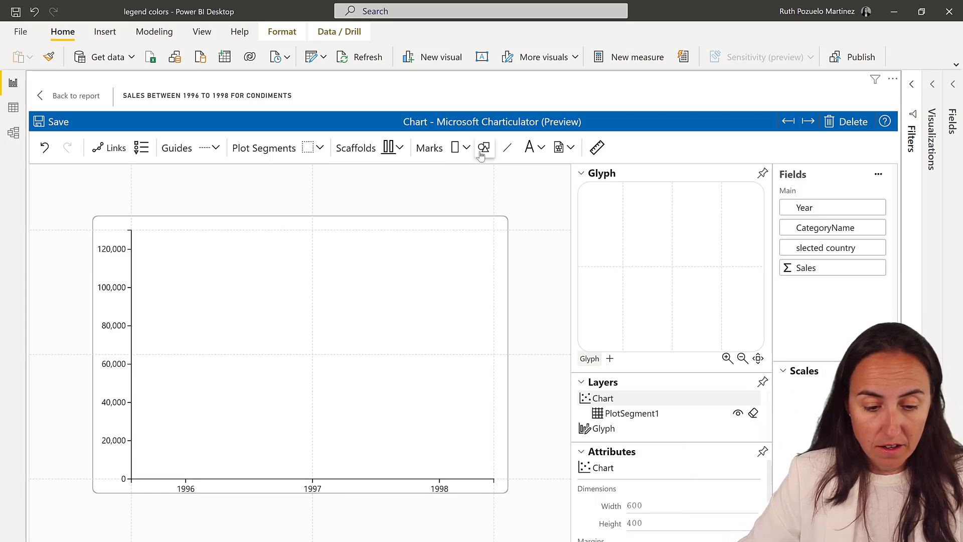
- Add symbol markers, link them into lines by CategoryName, and hide the markers
left_click_drag(485, 147, 679, 267)
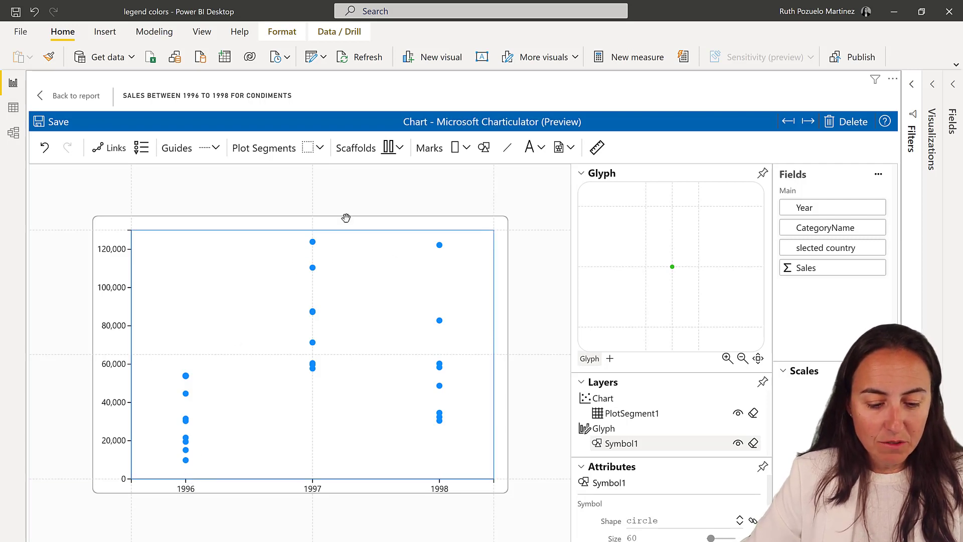
left_click(109, 147)
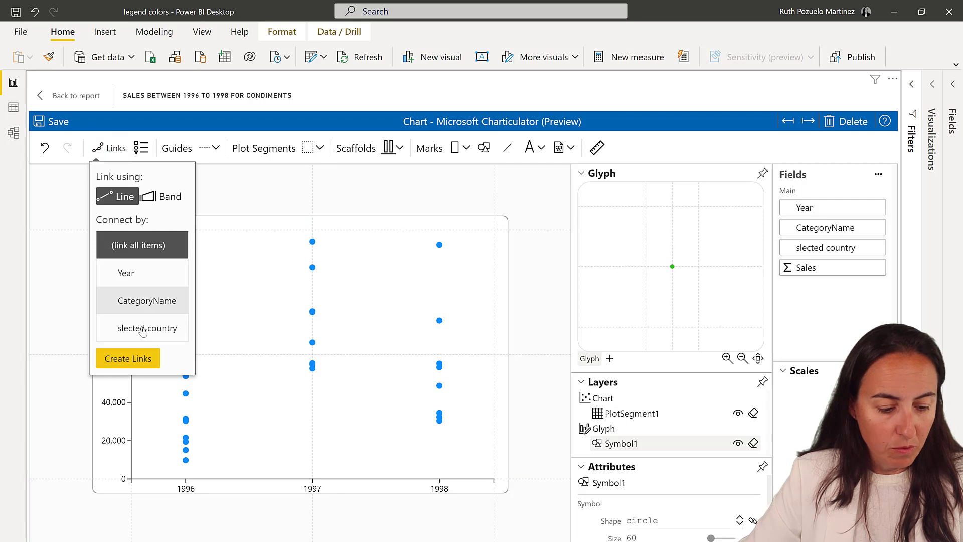
left_click(143, 309)
left_click(136, 358)
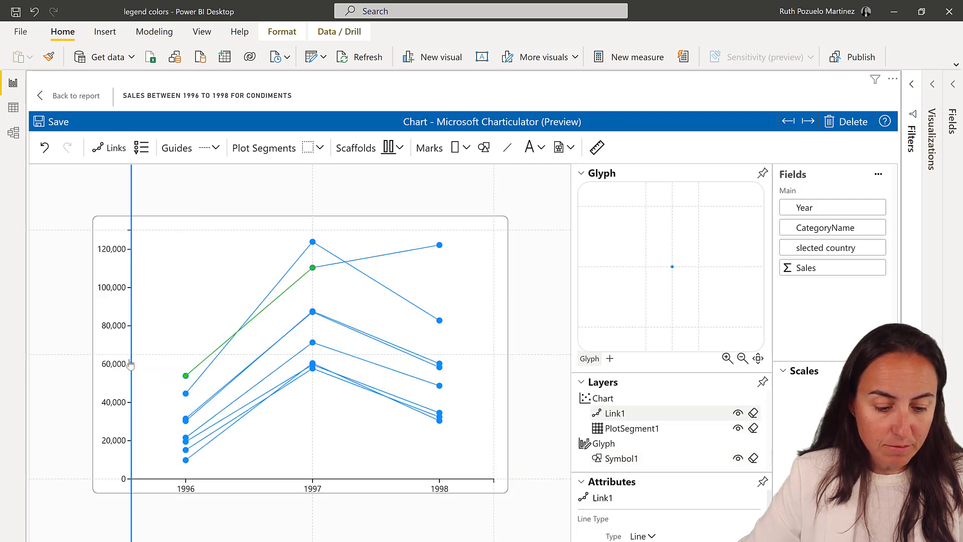
left_click(738, 457)
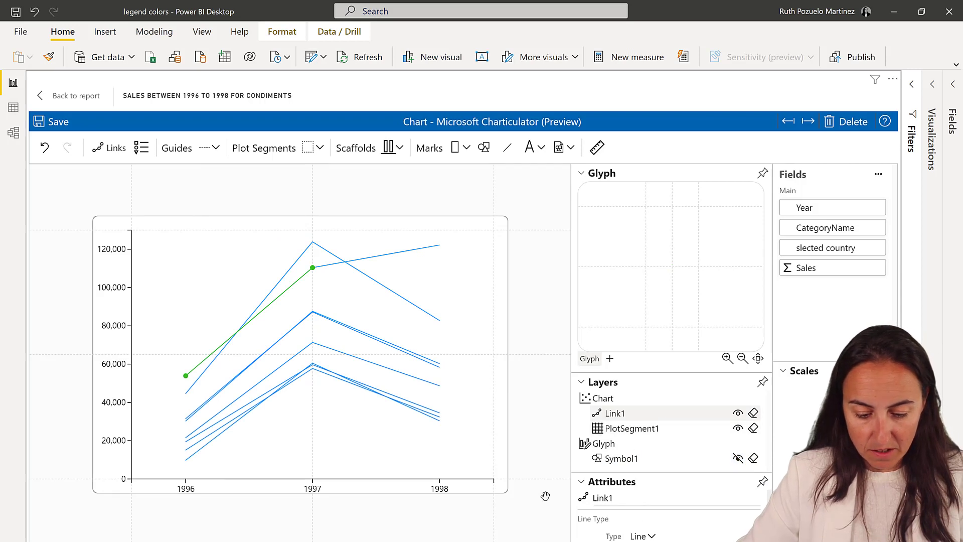
- Rename the link layer to Line and the symbol layer to circle
double_click(613, 502)
type("Li")
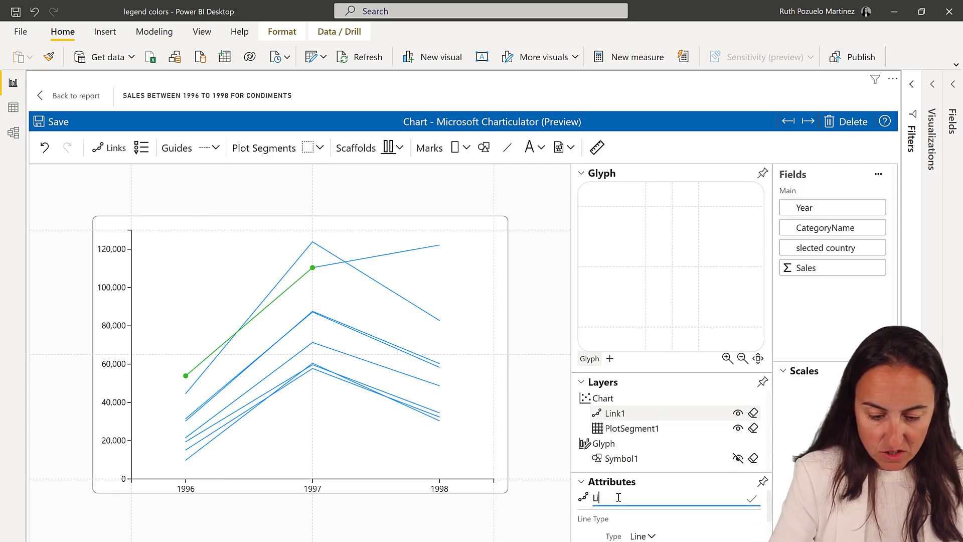
left_click(623, 458)
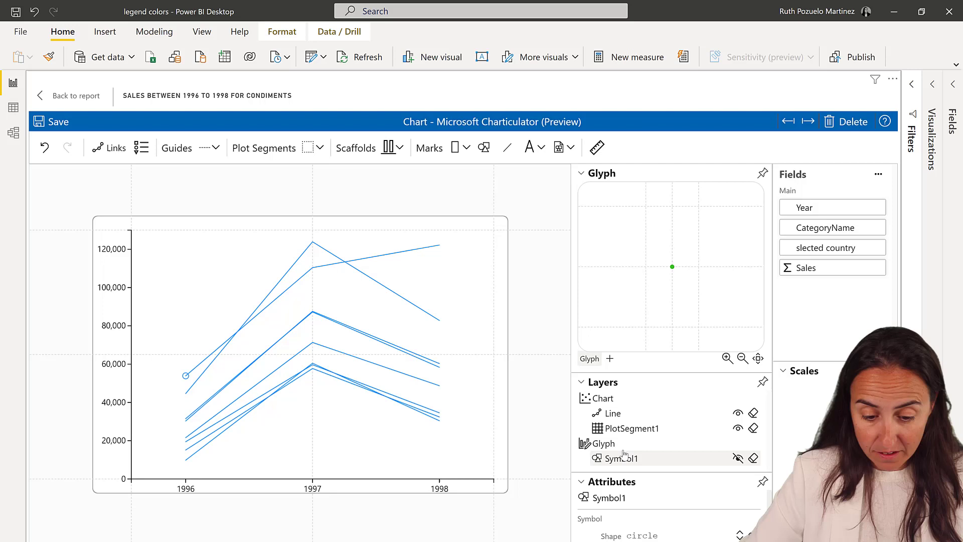
left_click(581, 173)
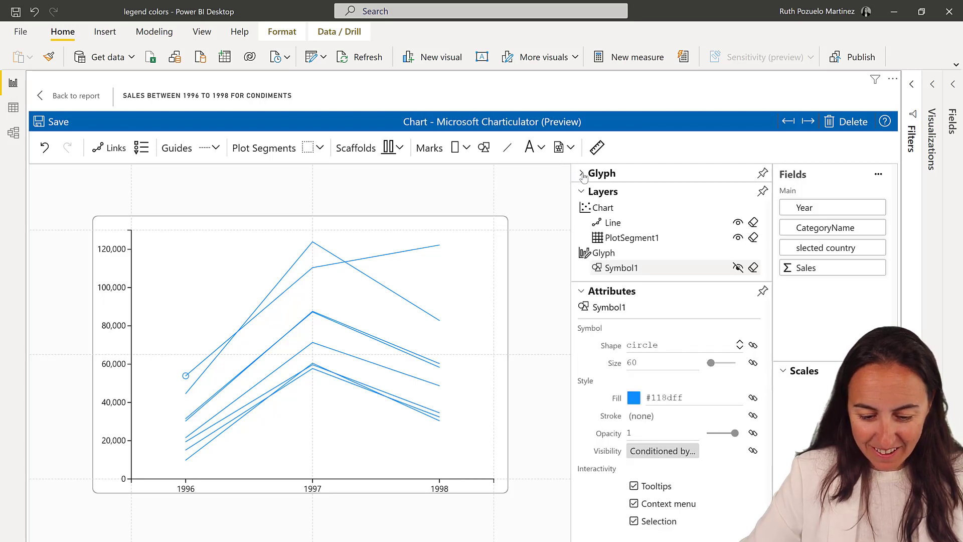
double_click(631, 304)
type("circle")
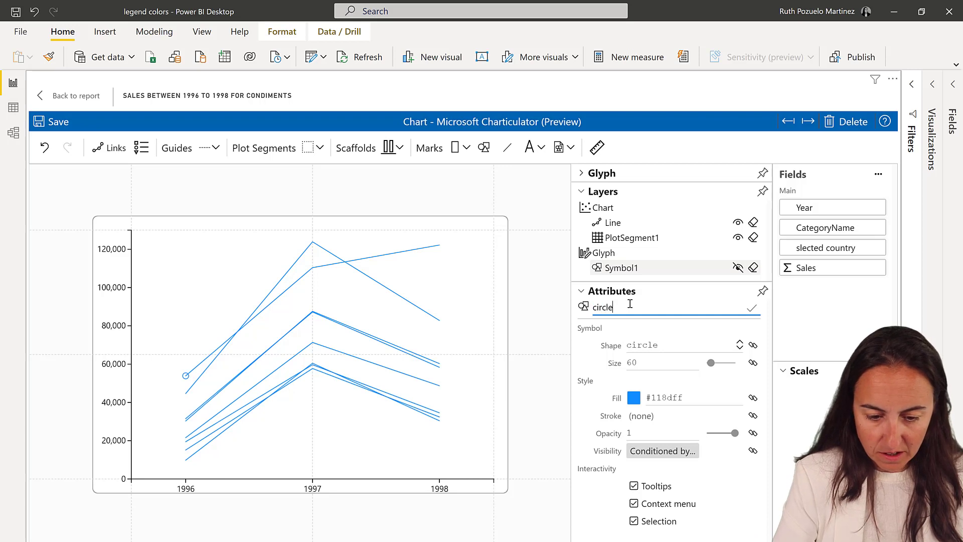
key("Return")
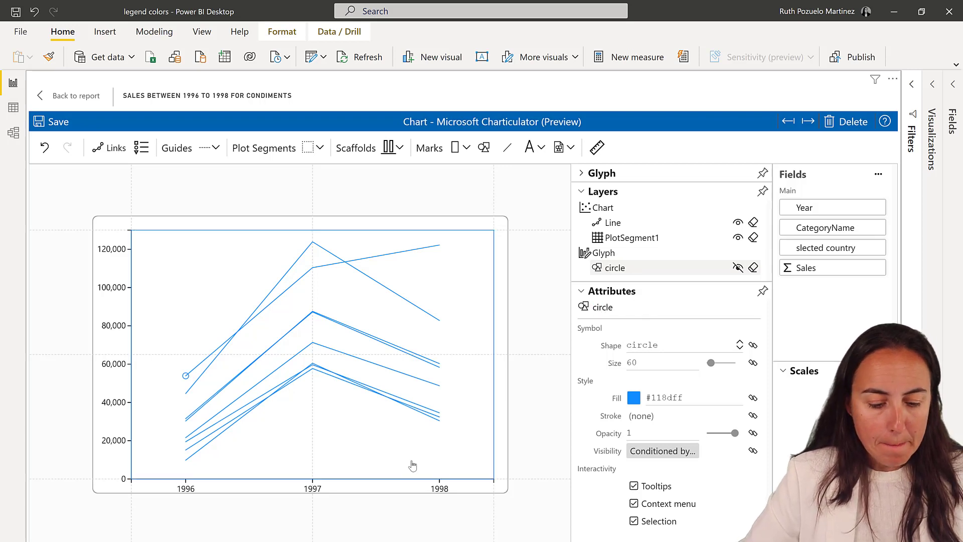
left_click(537, 273)
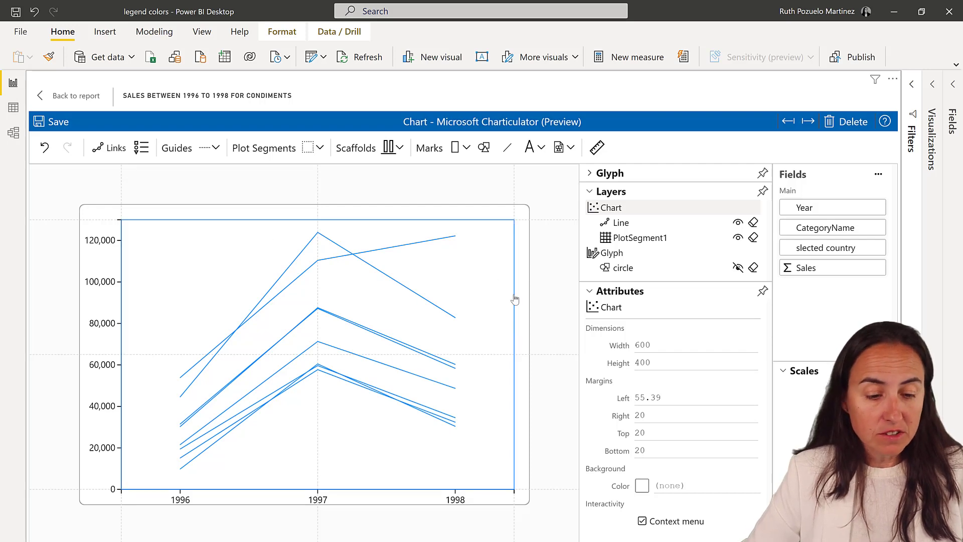
- Save the chart, return to the report, and select Confections plus Grains/Cereals in the slicer
left_click(51, 124)
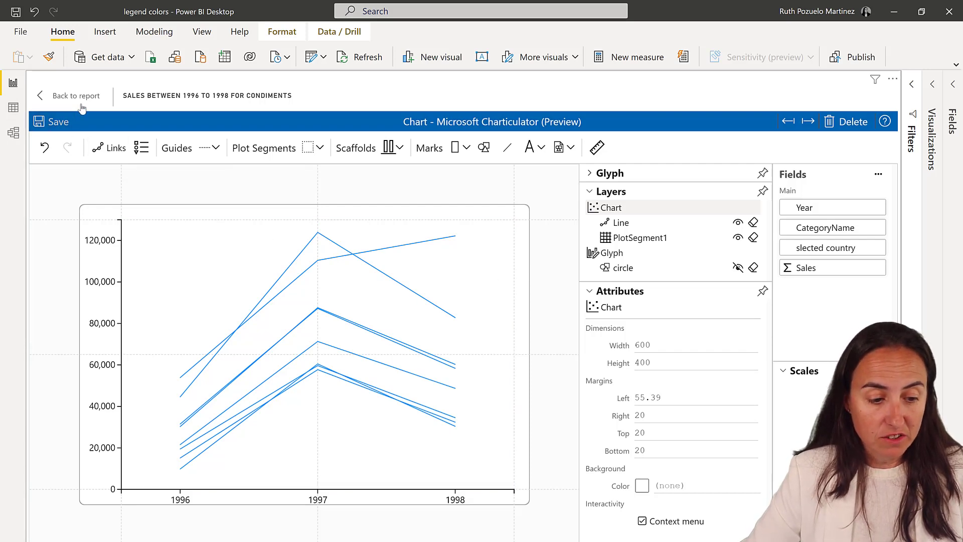
left_click(82, 96)
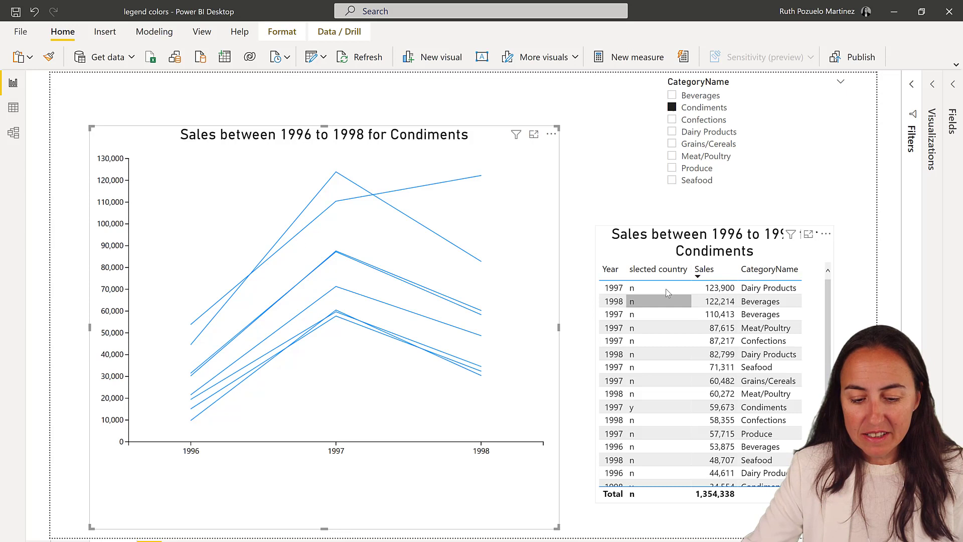
left_click(700, 120)
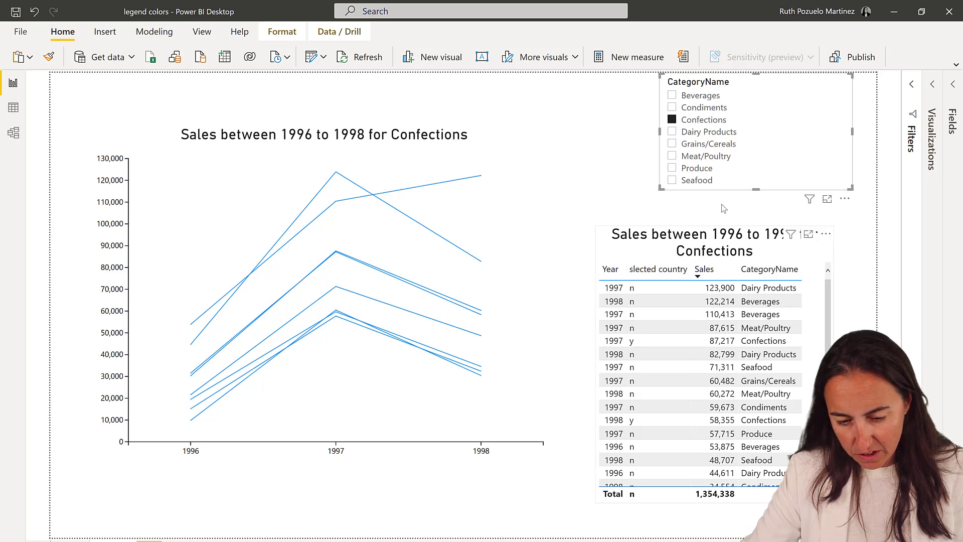
left_click(689, 145, "ctrl")
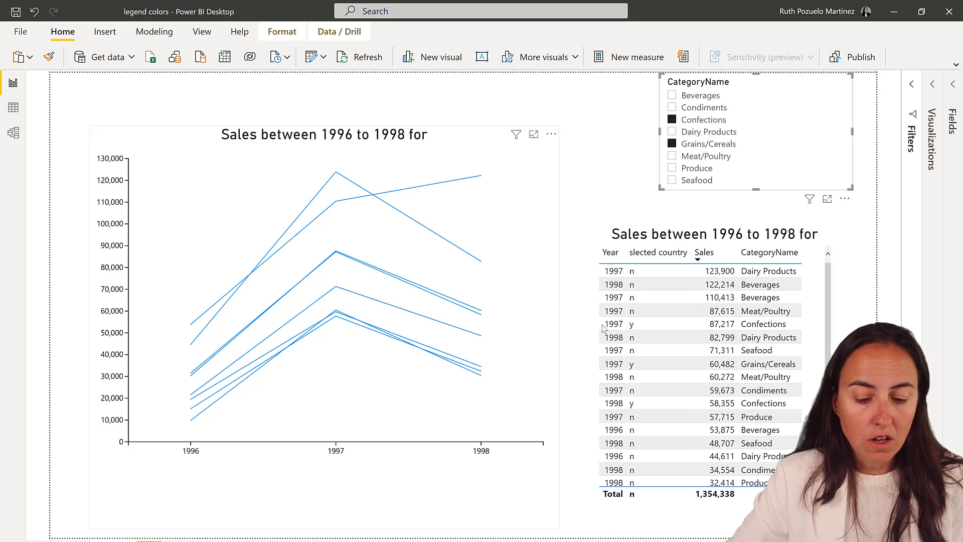
- In the Charticulator editor, bind the line layer's colour to the slected country field
left_click(552, 135)
left_click(567, 149)
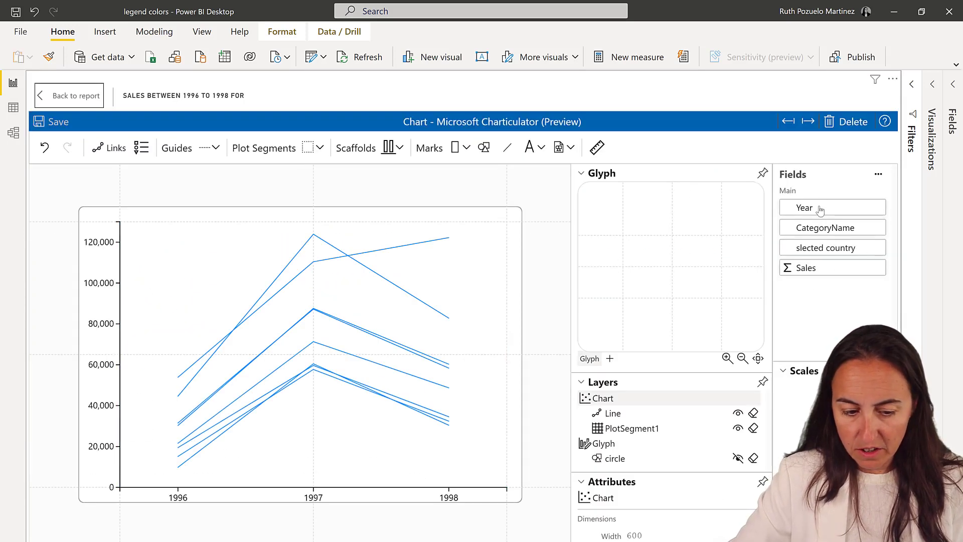
left_click(581, 177)
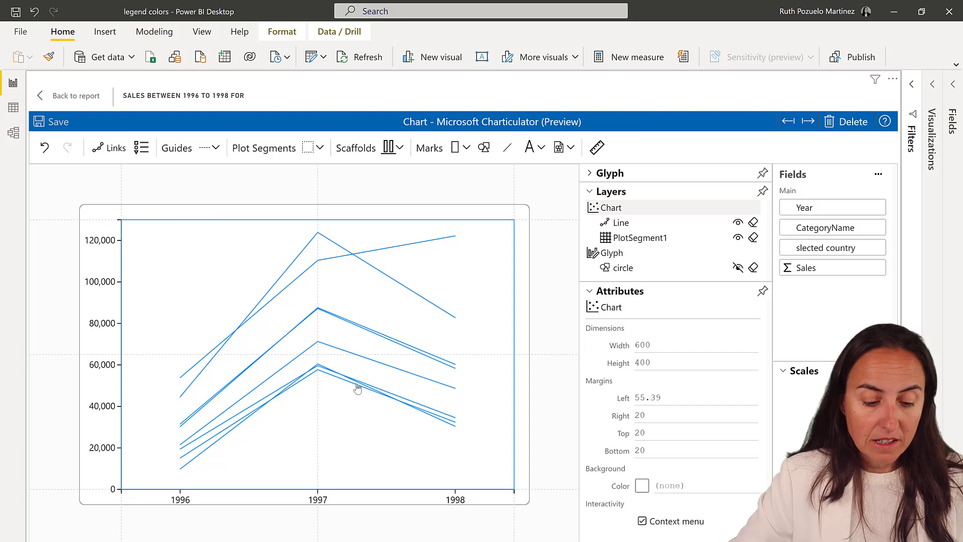
left_click(621, 223)
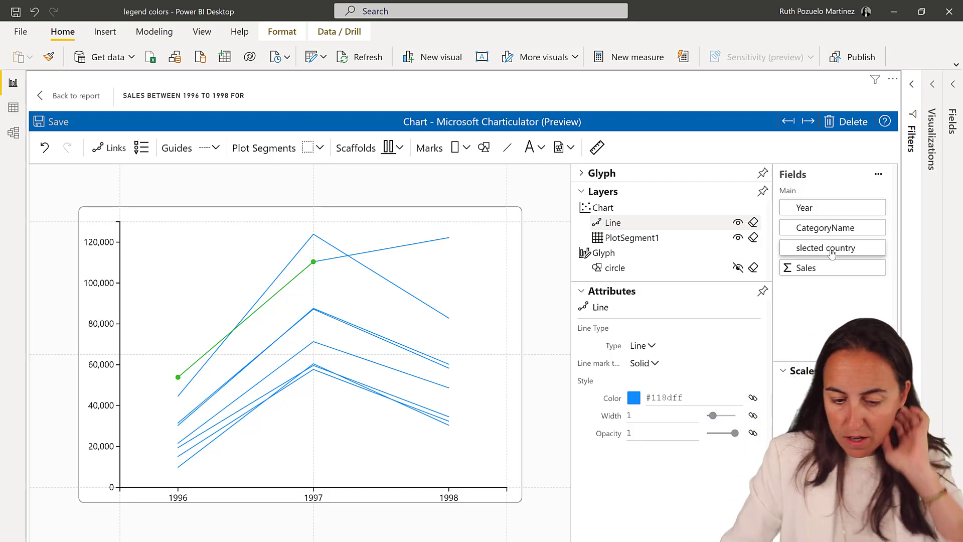
left_click_drag(832, 255, 635, 397)
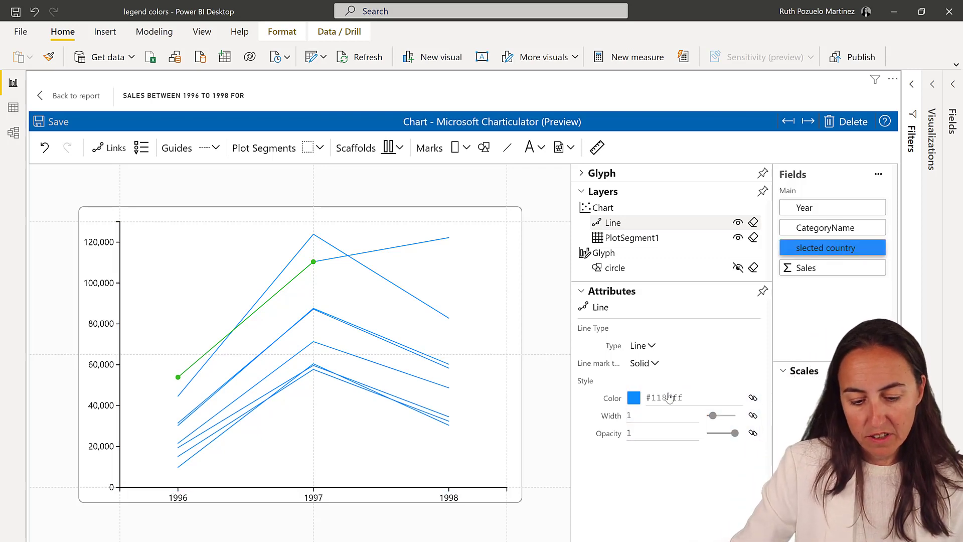
- Map y to red and n to grey, then save and go back to the report
left_click(753, 399)
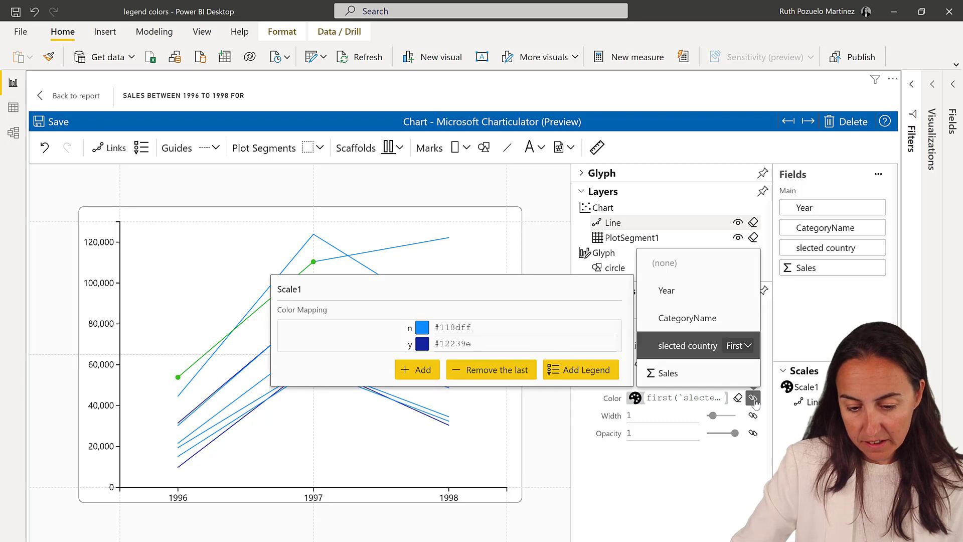
left_click(421, 344)
left_click(529, 241)
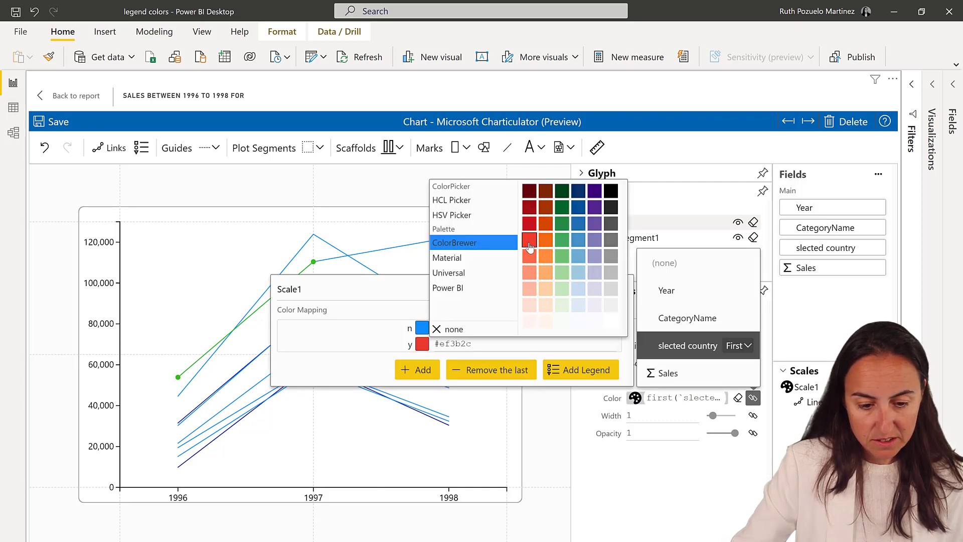
left_click(421, 328)
left_click(611, 412)
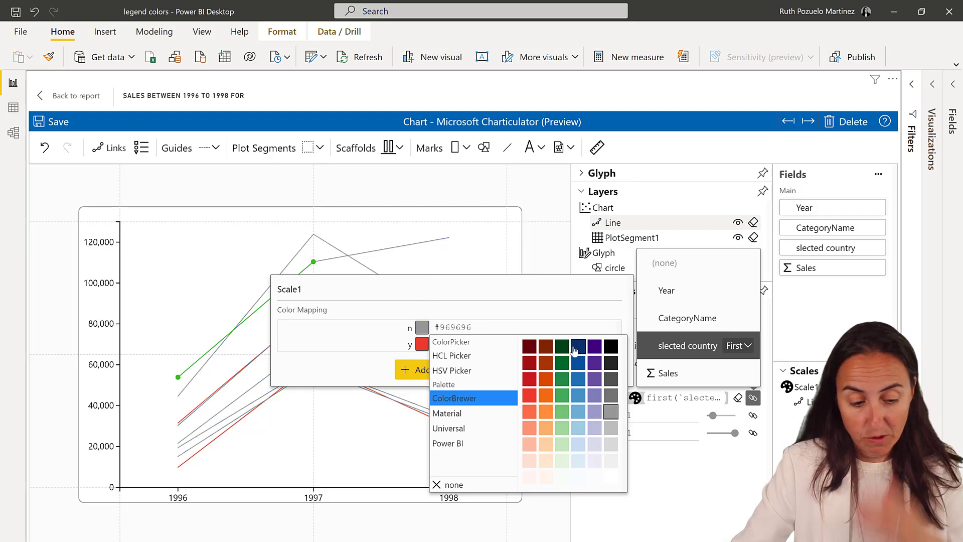
left_click(546, 257)
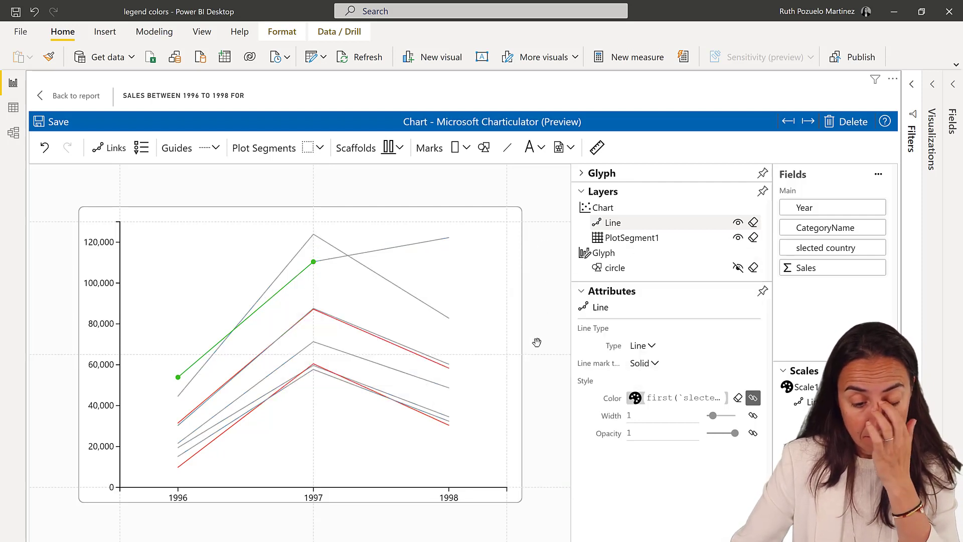
left_click(525, 318)
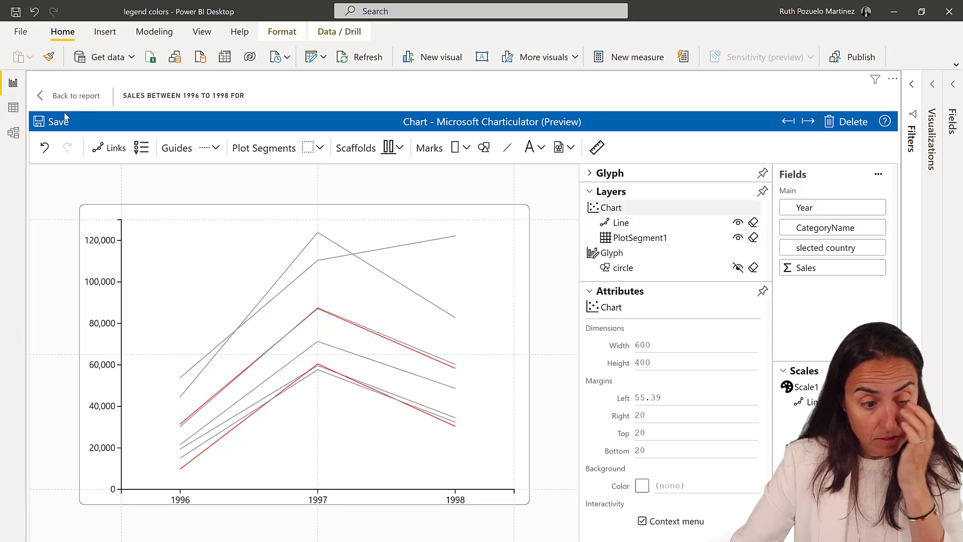
left_click(59, 121)
left_click(73, 95)
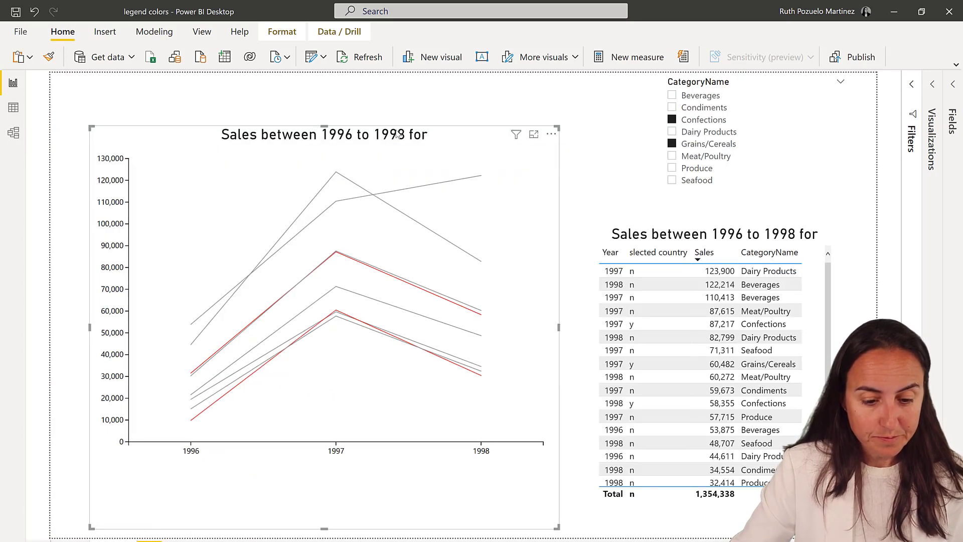
- Select Confections, Dairy Products and Meat/Poultry together in the CategoryName slicer
left_click(701, 133)
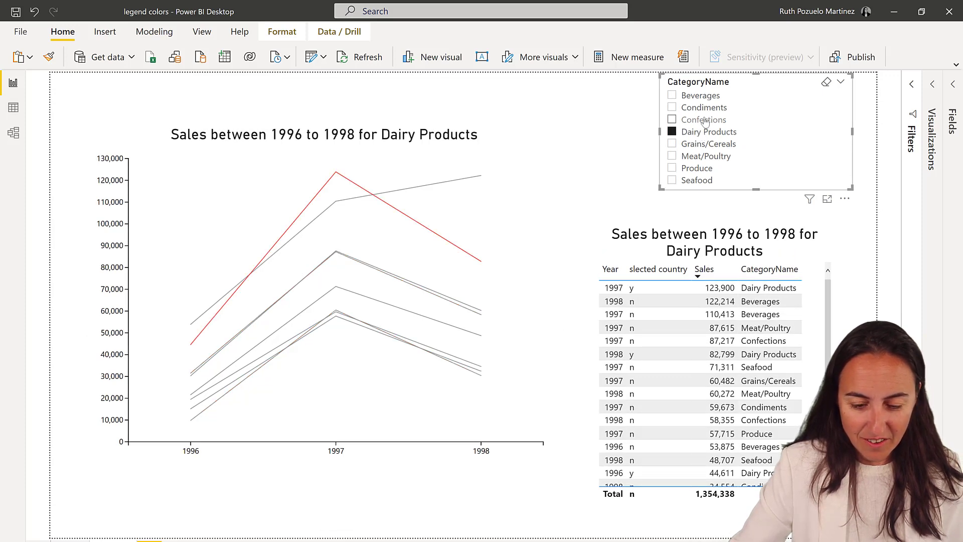
left_click(704, 120)
left_click(702, 133, "ctrl")
left_click(703, 157, "ctrl")
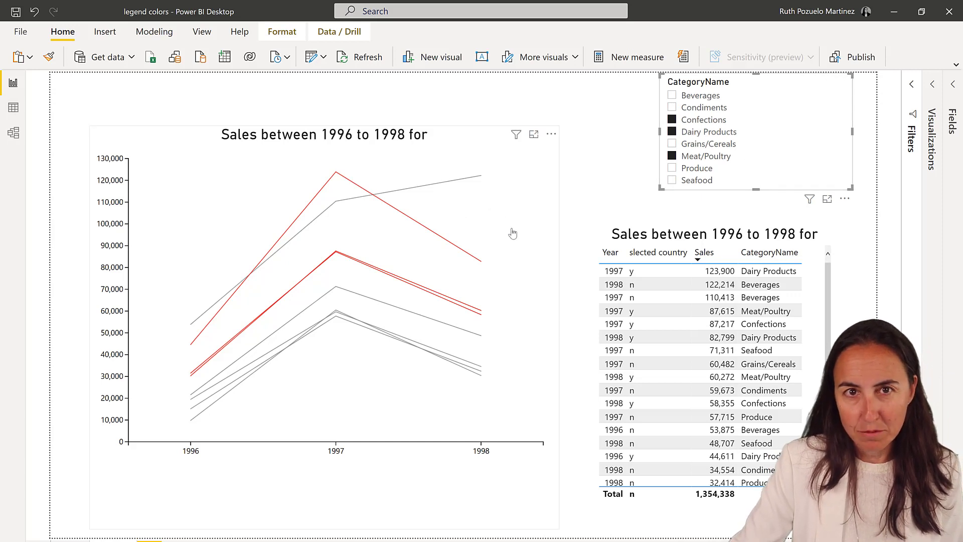
- Edit the Charticulator visual and unhide the circle markers at each data point
left_click(551, 134)
left_click(562, 150)
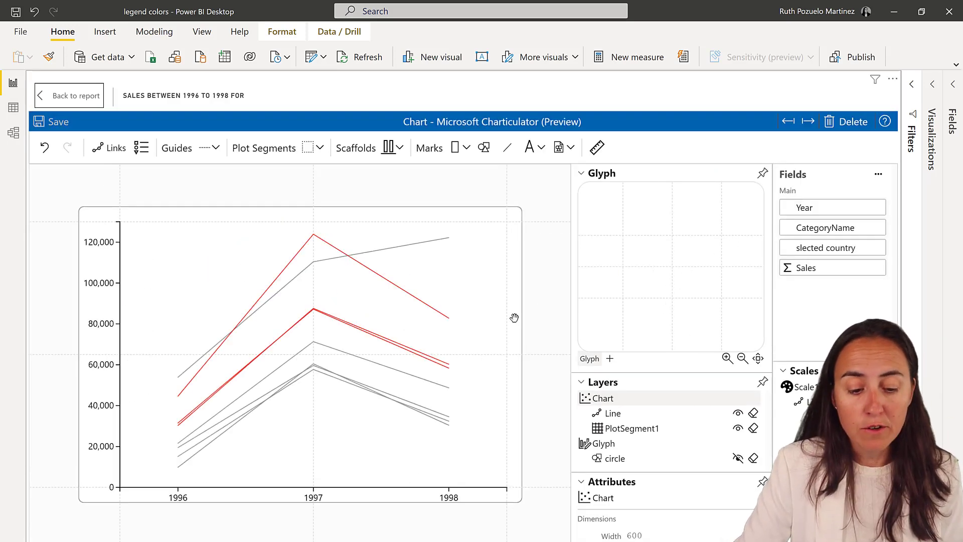
left_click(738, 458)
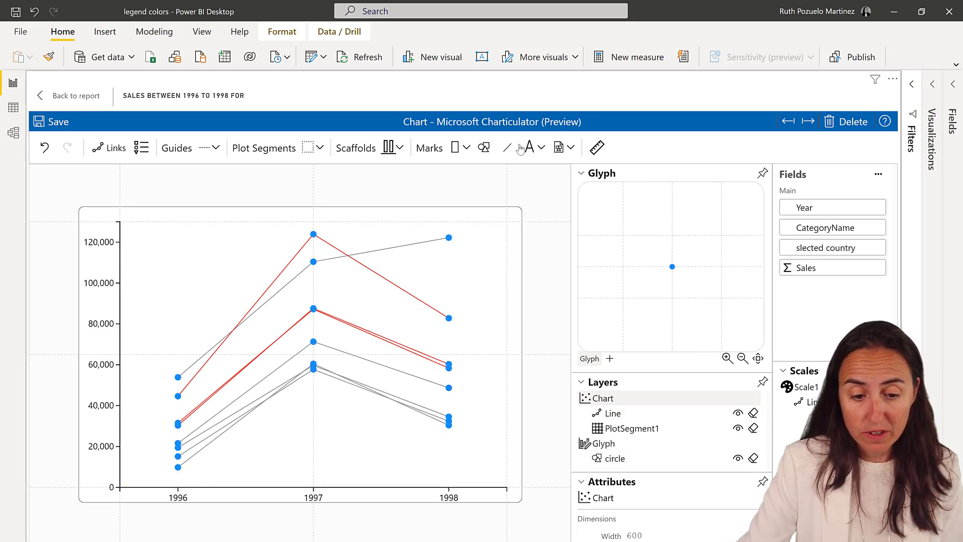
- Place a text mark to the right of each circle and rename it Legend
left_click_drag(536, 156, 675, 270)
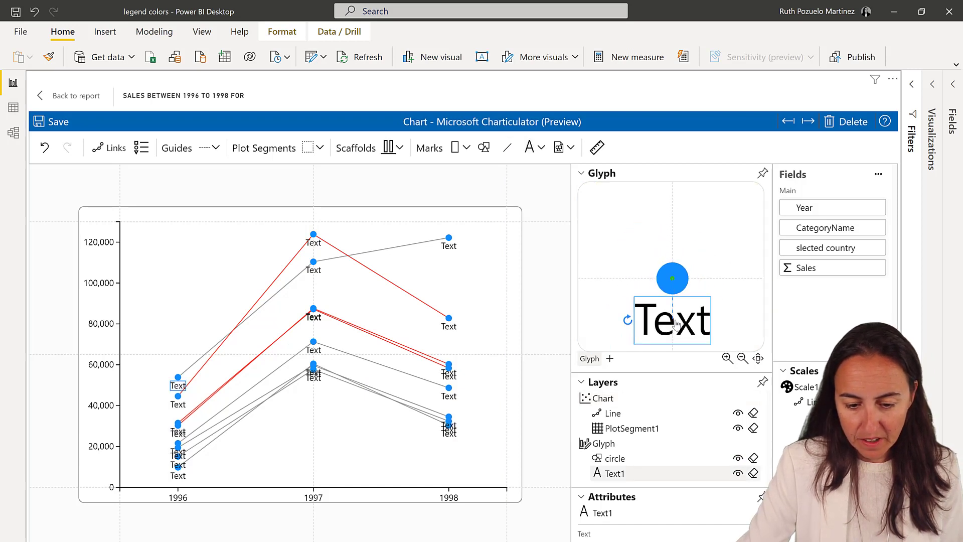
left_click_drag(681, 327, 735, 289)
double_click(736, 288)
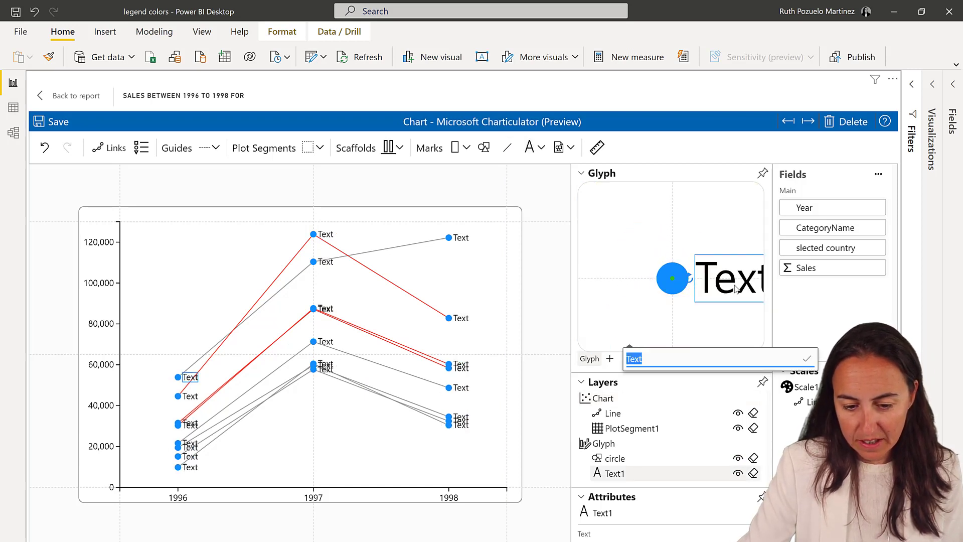
key("Escape")
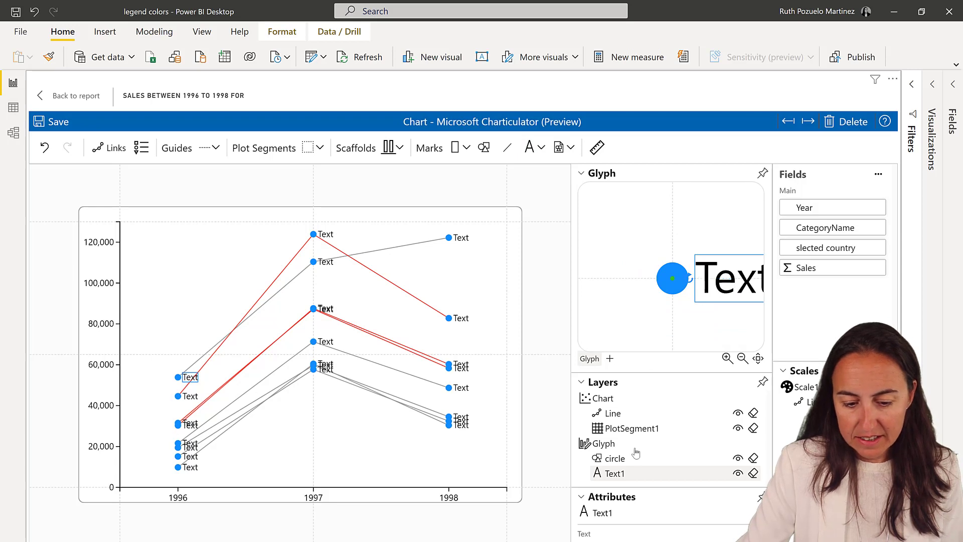
left_click(613, 512)
type("Legen")
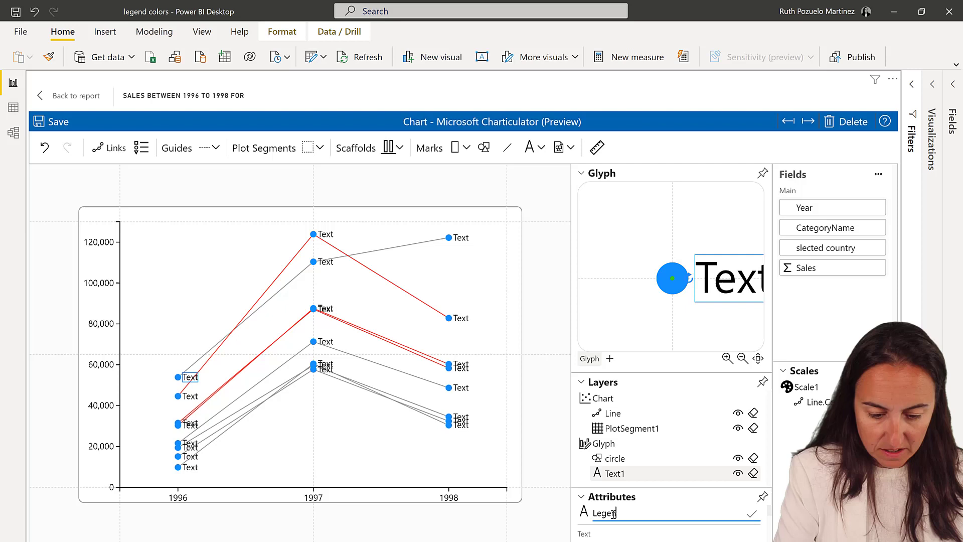
type("d")
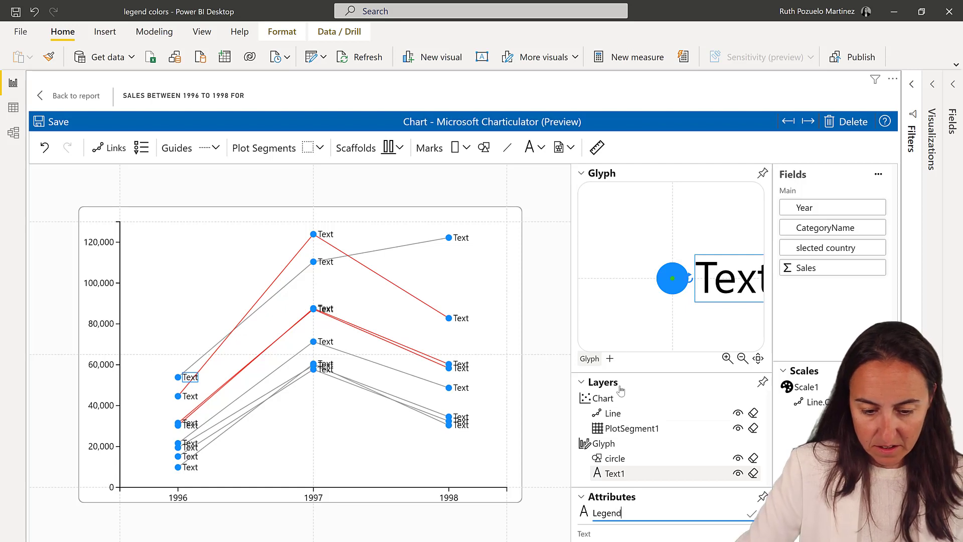
left_click(581, 173)
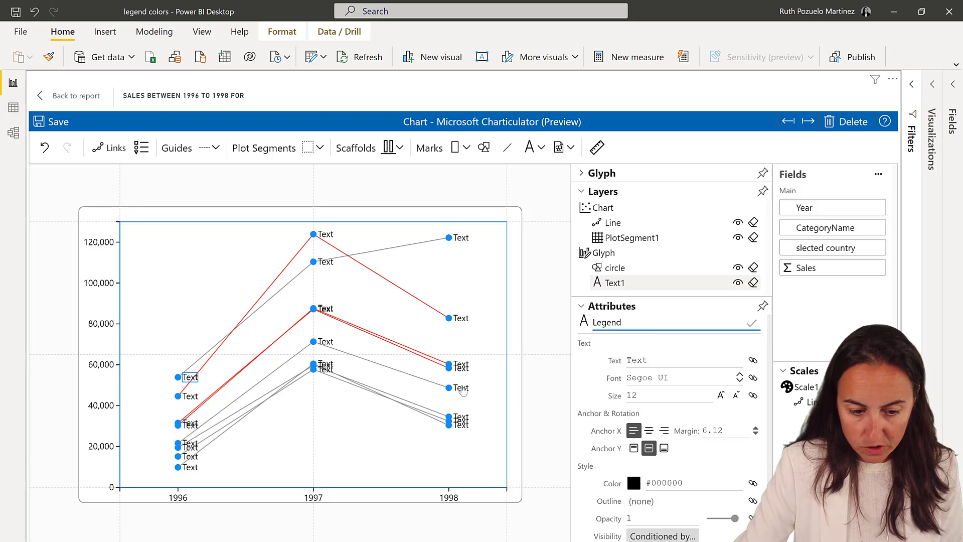
- Make Year numerical and bind the label visibility to its Last value, interval 1996–1998
scroll(745, 482, "down", 1)
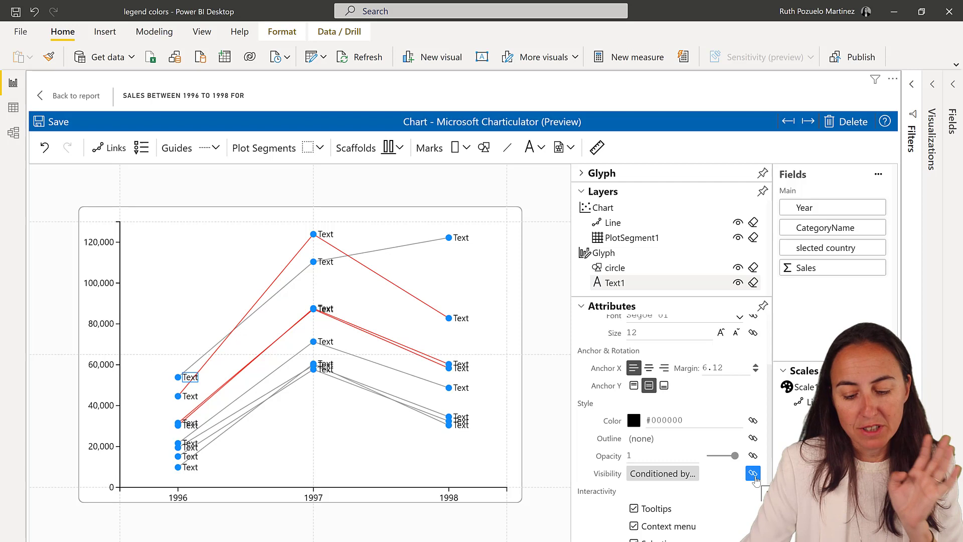
left_click(798, 208)
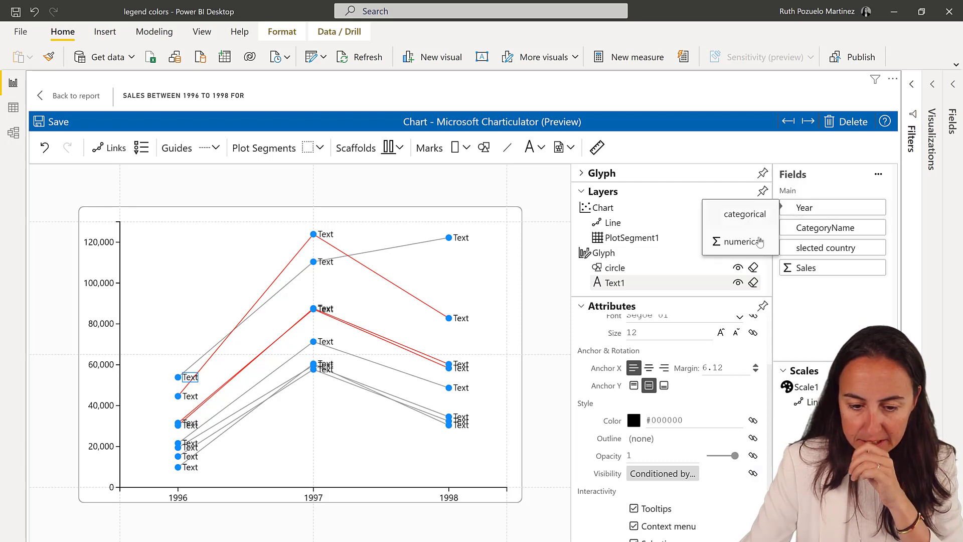
left_click(754, 243)
left_click_drag(803, 208, 671, 477)
left_click(670, 477)
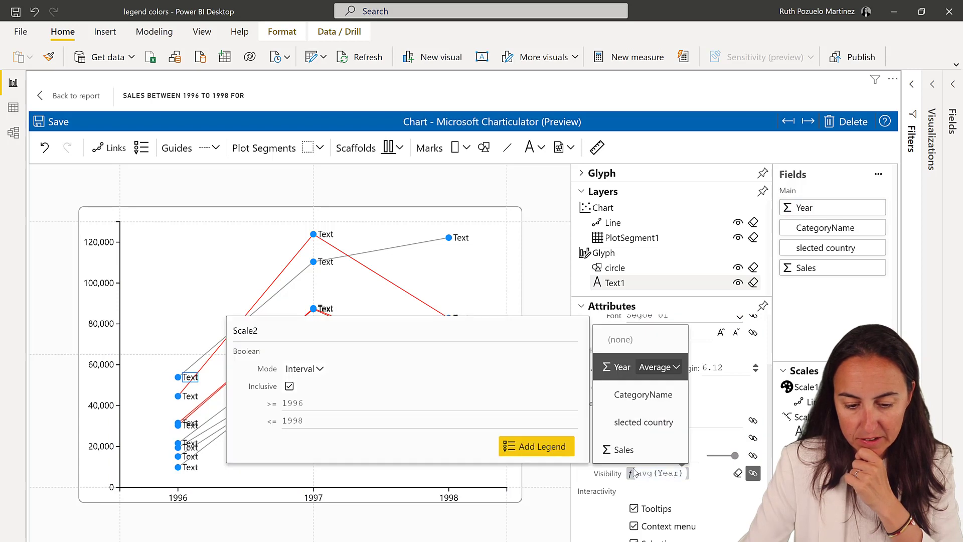
left_click(667, 369)
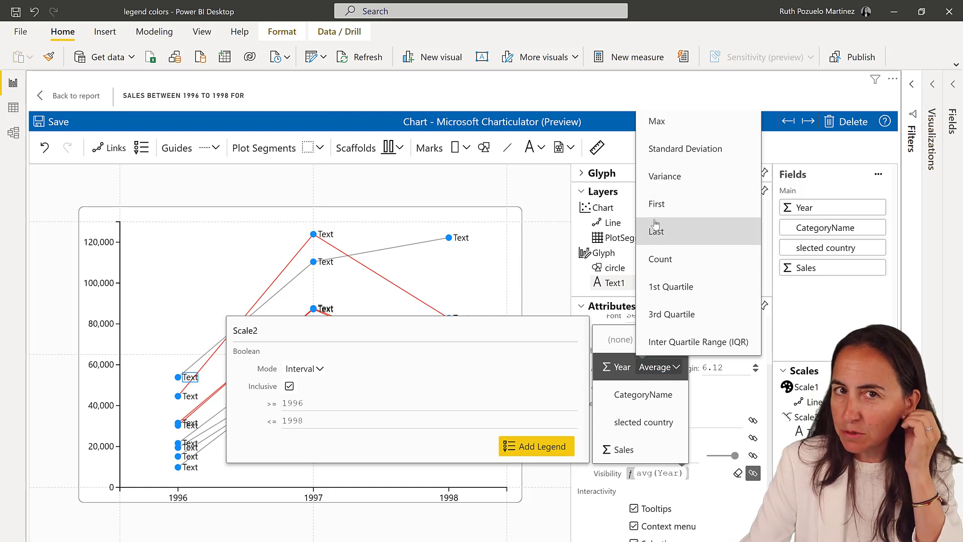
left_click(667, 231)
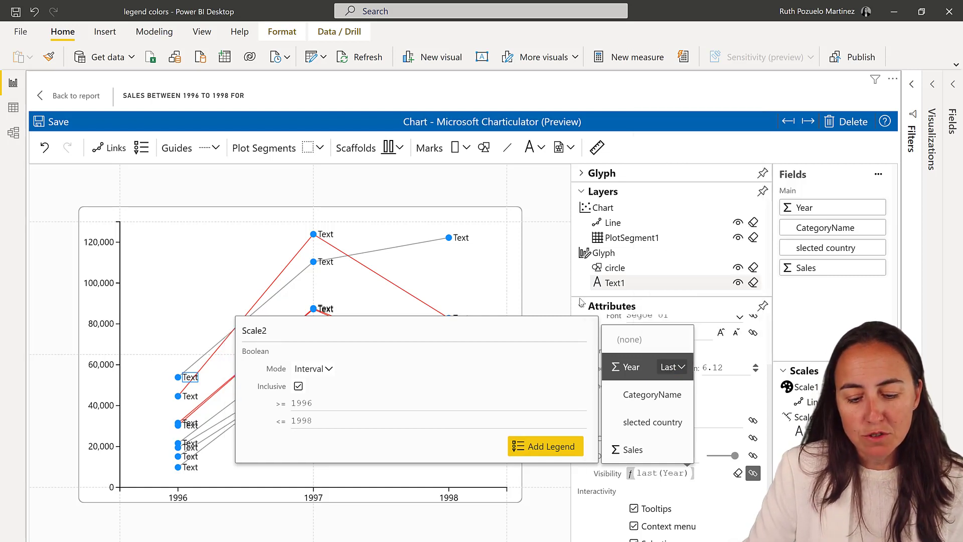
left_click(569, 423)
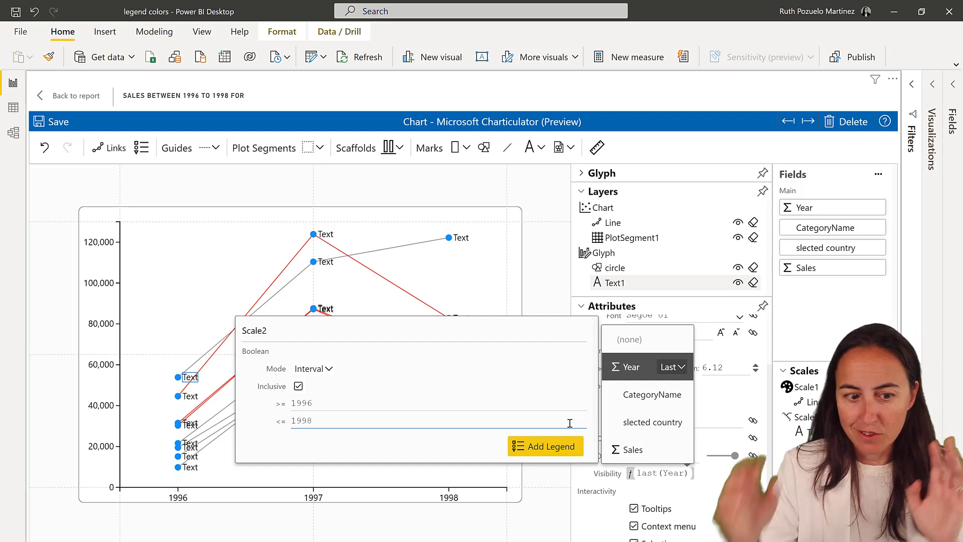
left_click(307, 369)
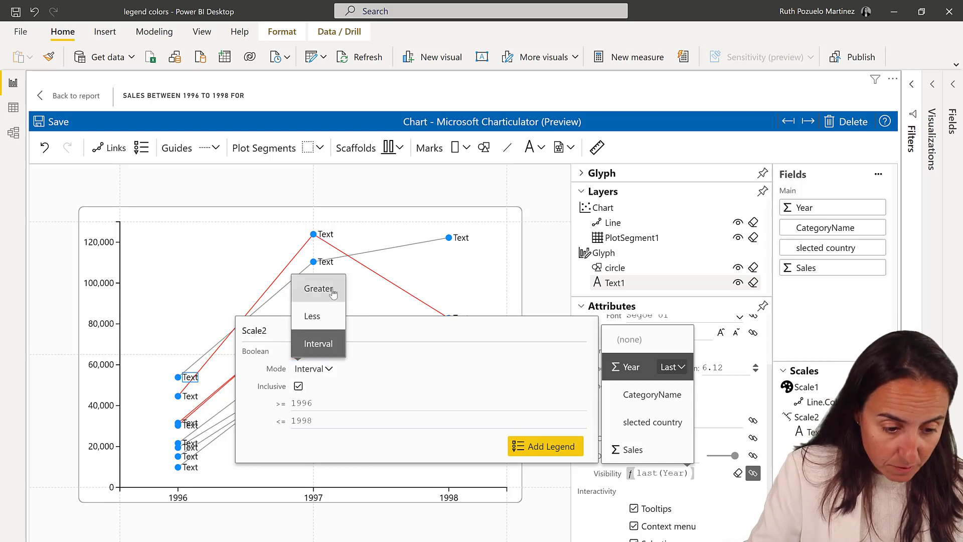
- Set the label visibility condition to Greater with Inclusive checked
left_click(316, 289)
left_click(298, 403)
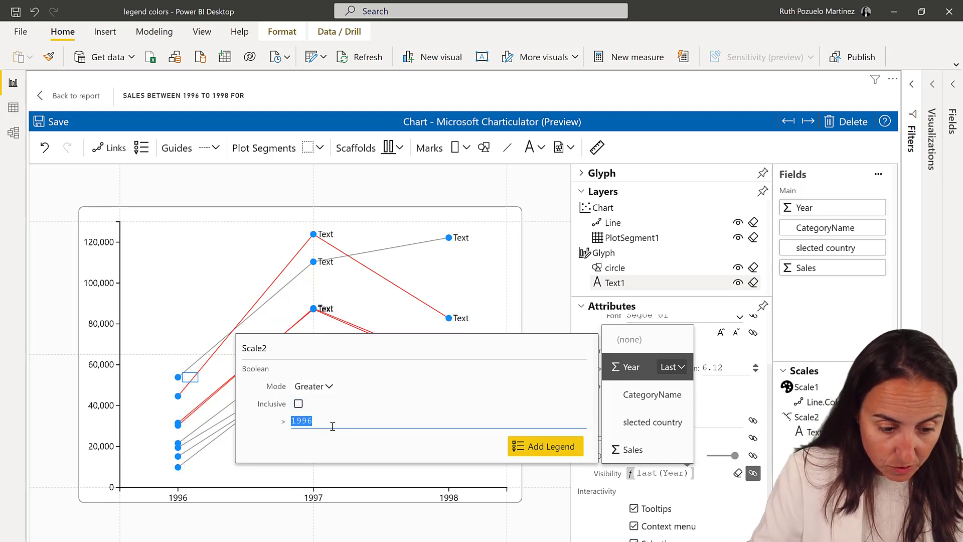
left_click(298, 406)
double_click(321, 422)
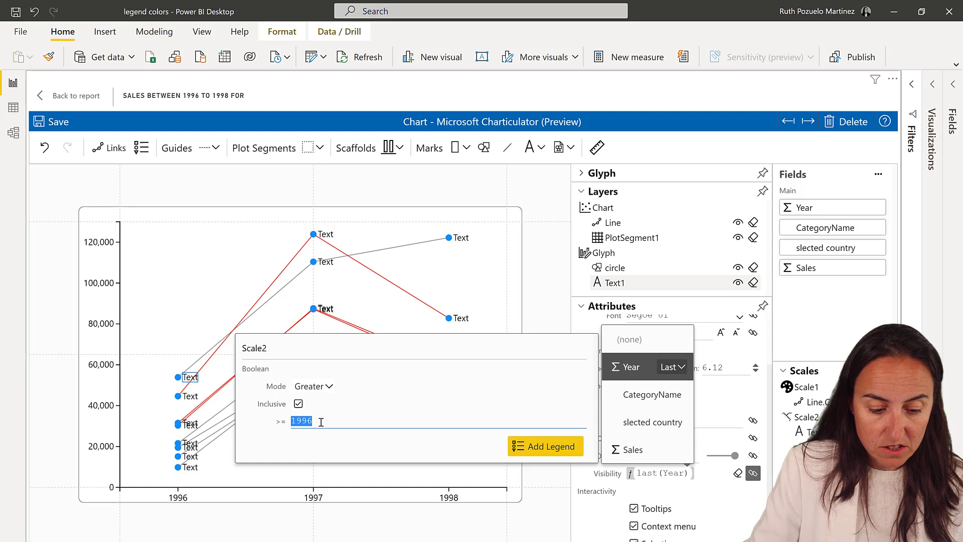
left_click(298, 404)
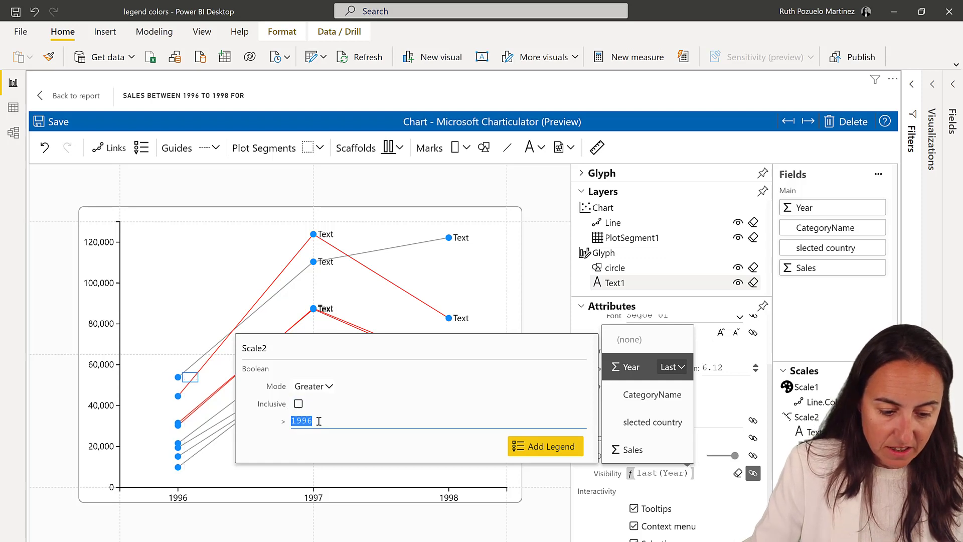
left_click(299, 404)
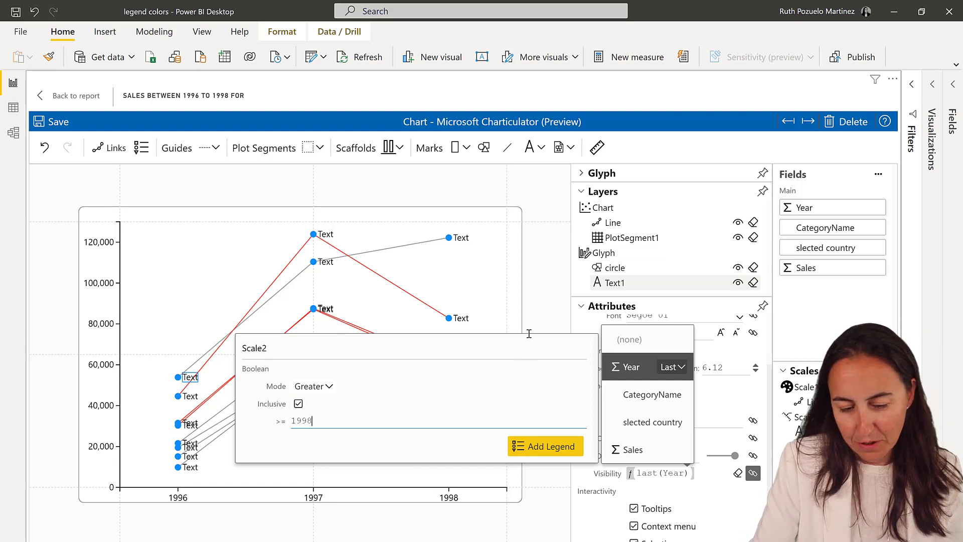
left_click(534, 316)
- Change the visibility threshold year from 1996 to 1998
left_click(673, 476)
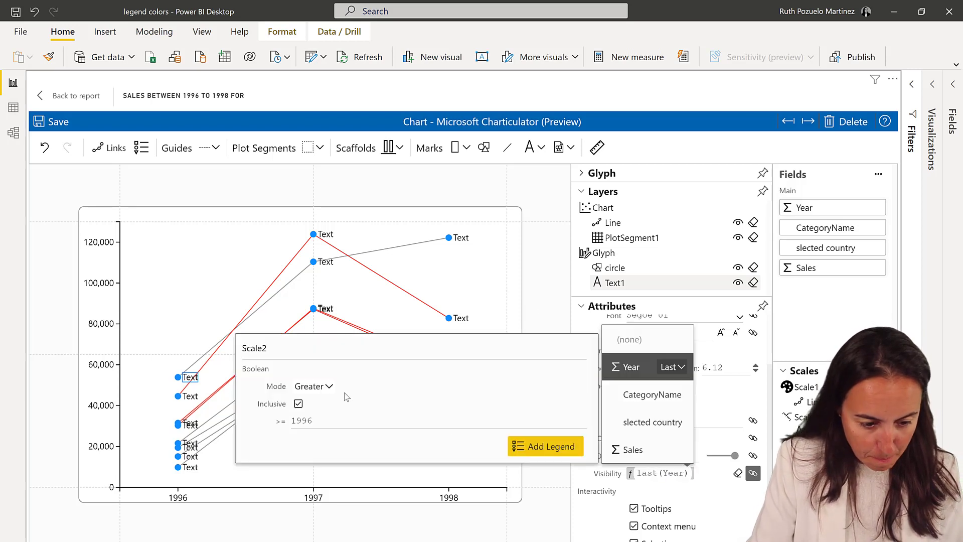
left_click(314, 420)
double_click(334, 421)
left_click(331, 427)
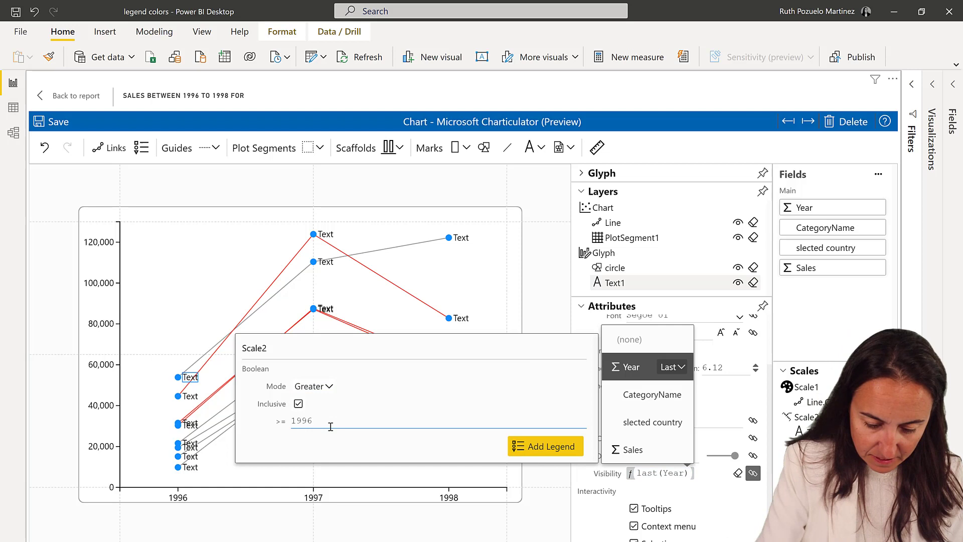
key("Return")
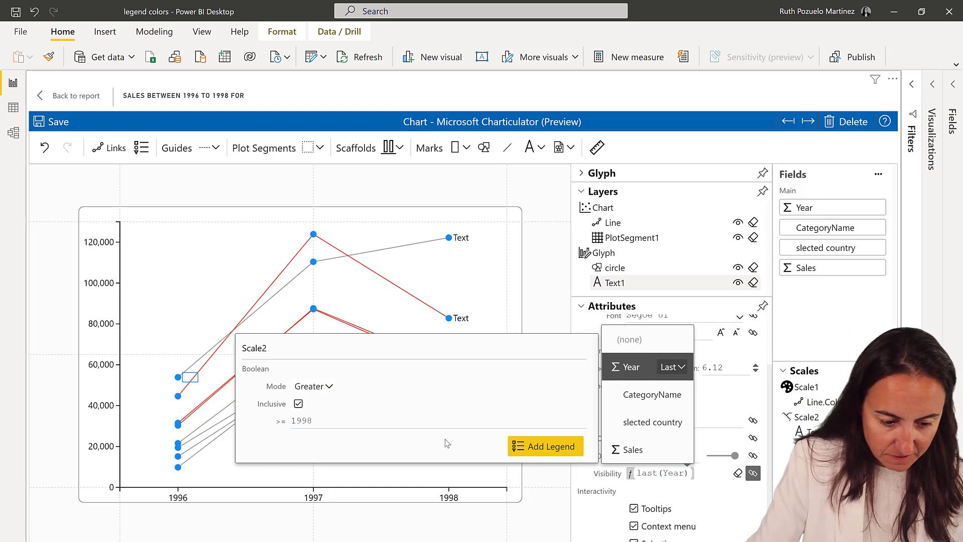
left_click(557, 279)
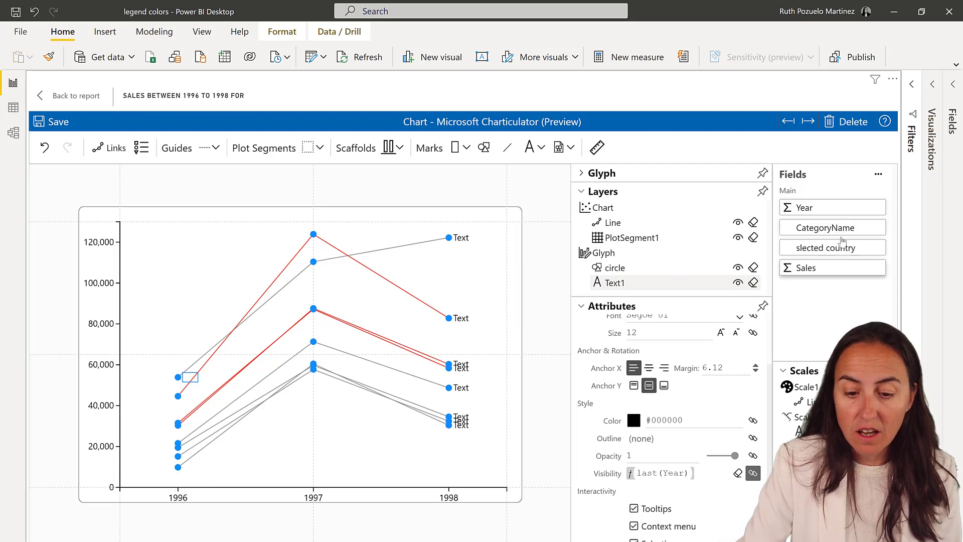
- Colour the end labels by 'slected country' and set their text to CategoryName
left_click_drag(842, 242, 664, 424)
scroll(683, 362, "up", 2)
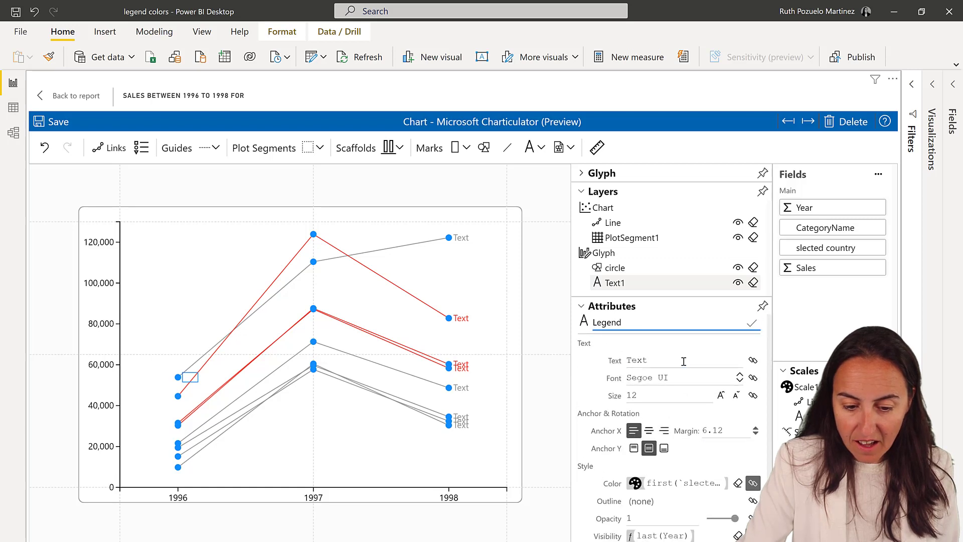
left_click_drag(822, 228, 644, 360)
left_click(536, 432)
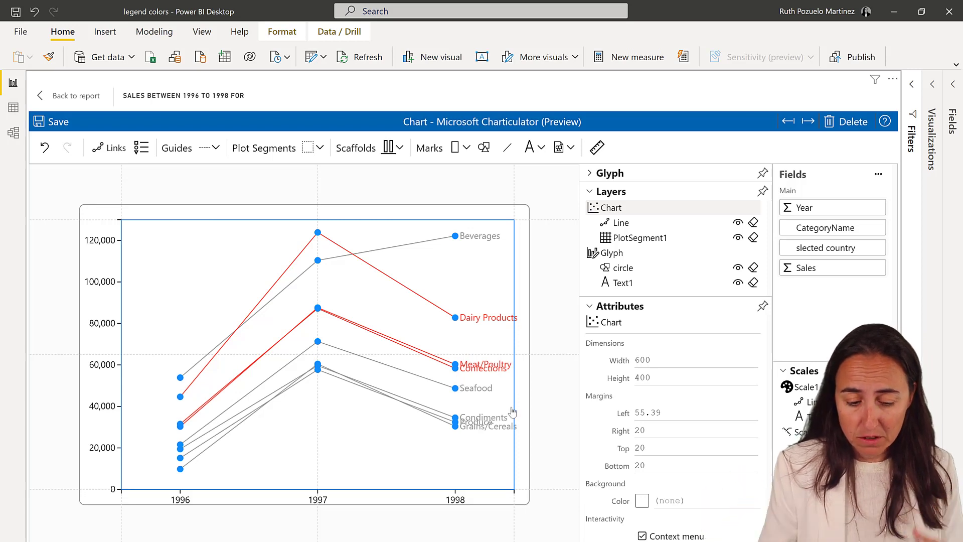
- Save the chart design, go back to the report, and filter the CategoryName slicer to Confections
left_click(65, 130)
left_click(78, 100)
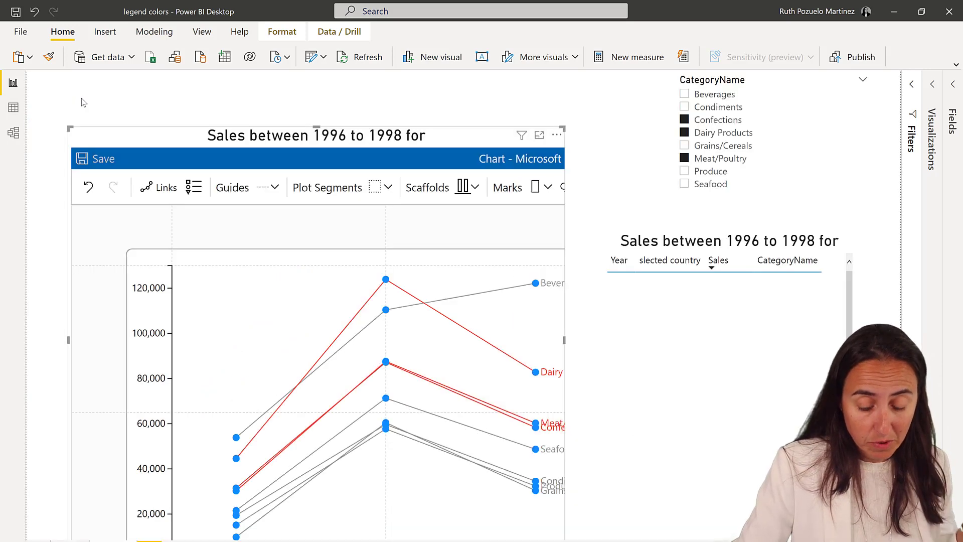
left_click(707, 144)
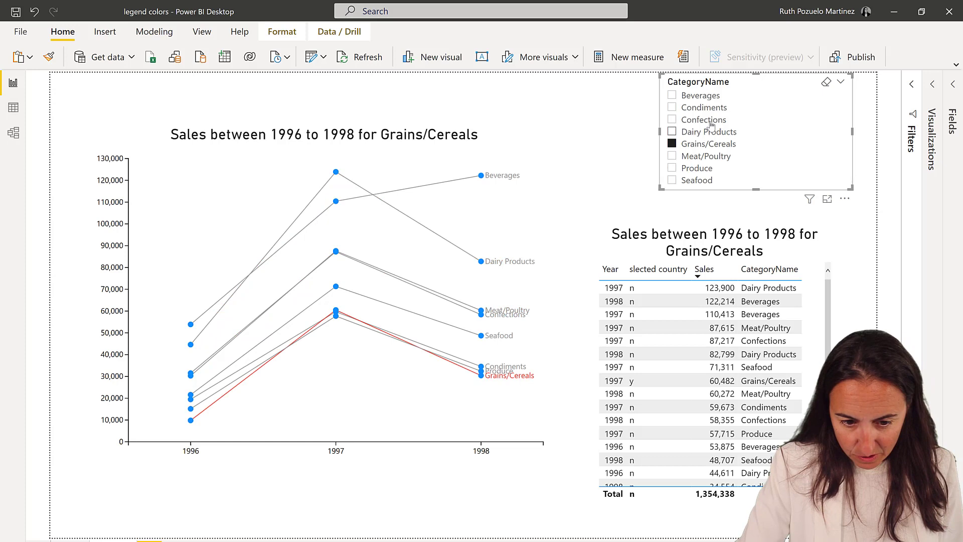
left_click(708, 121)
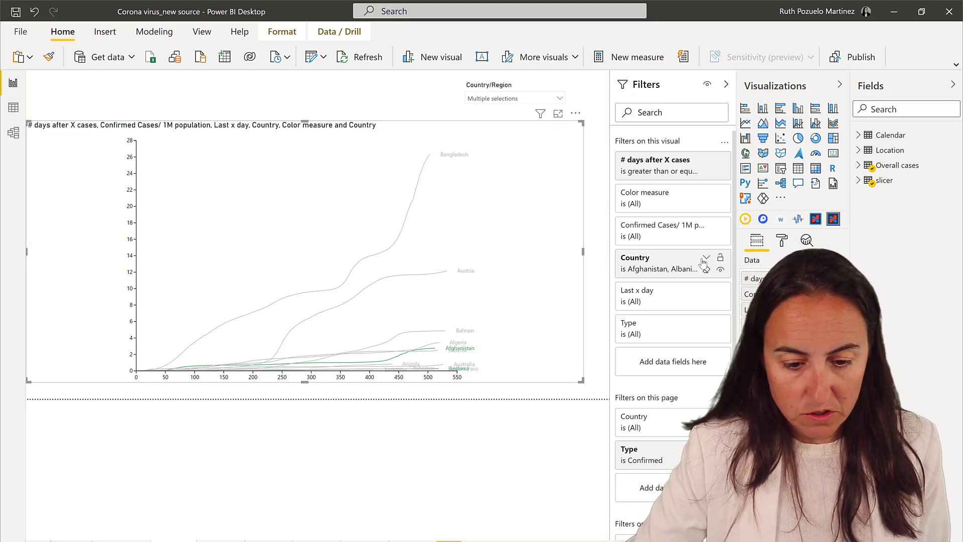
- Clear the visual-level Country filter on the COVID line chart
left_click(705, 258)
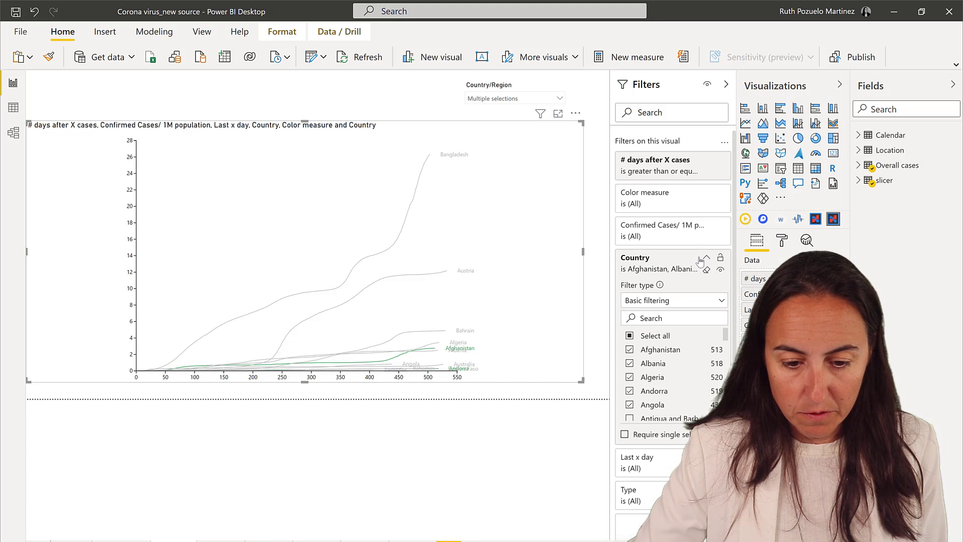
left_click(706, 258)
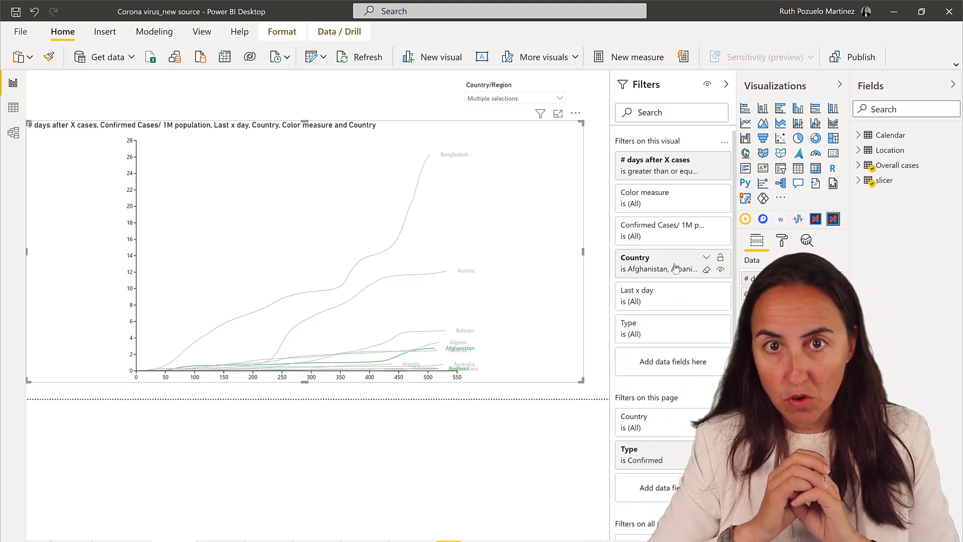
left_click(709, 271)
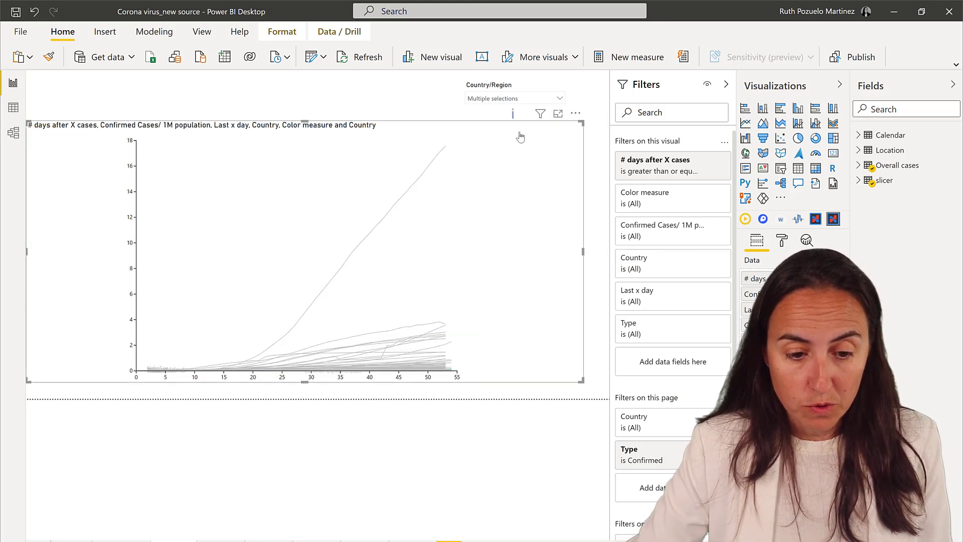
- In the Country/Region slicer, add Algeria and Armenia and remove Afghanistan
mouse_move(512, 116)
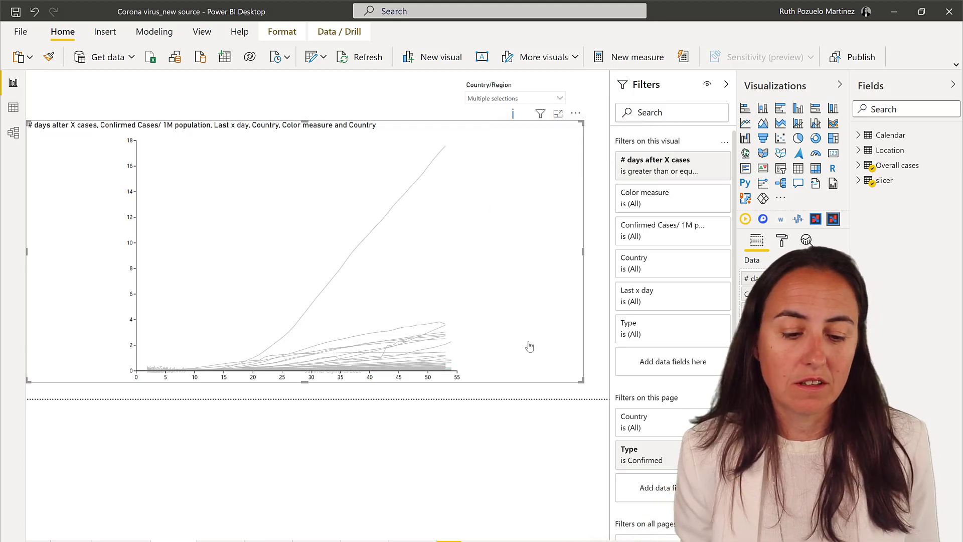
left_click(553, 99)
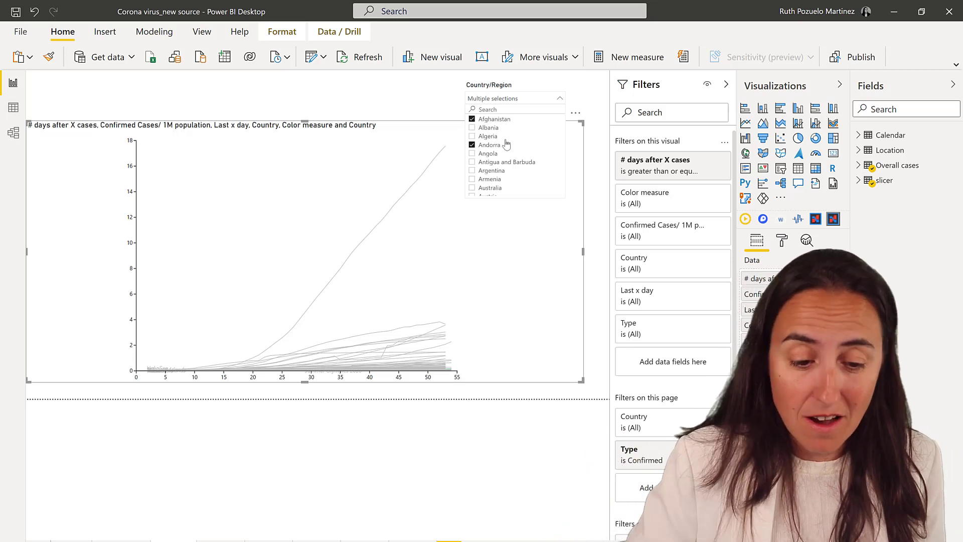
left_click(488, 136)
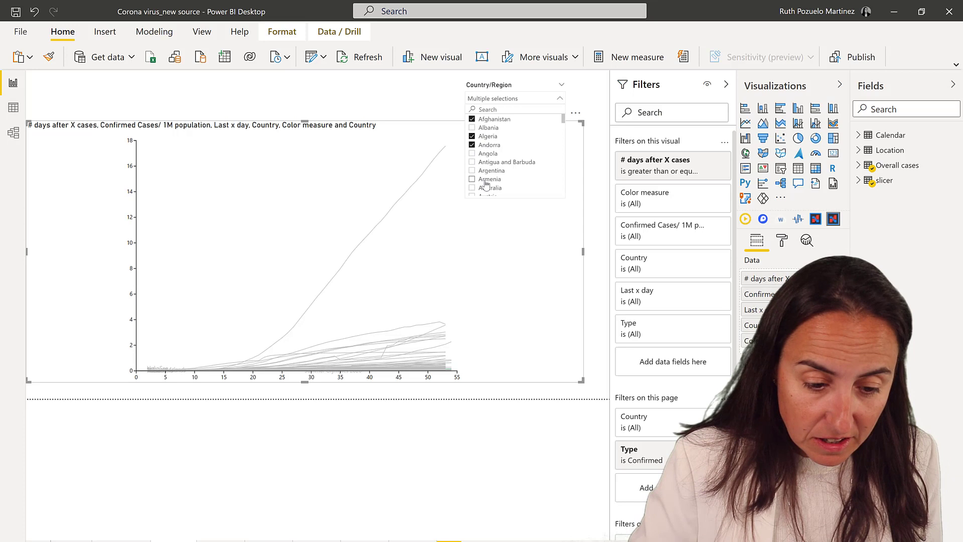
left_click(485, 179)
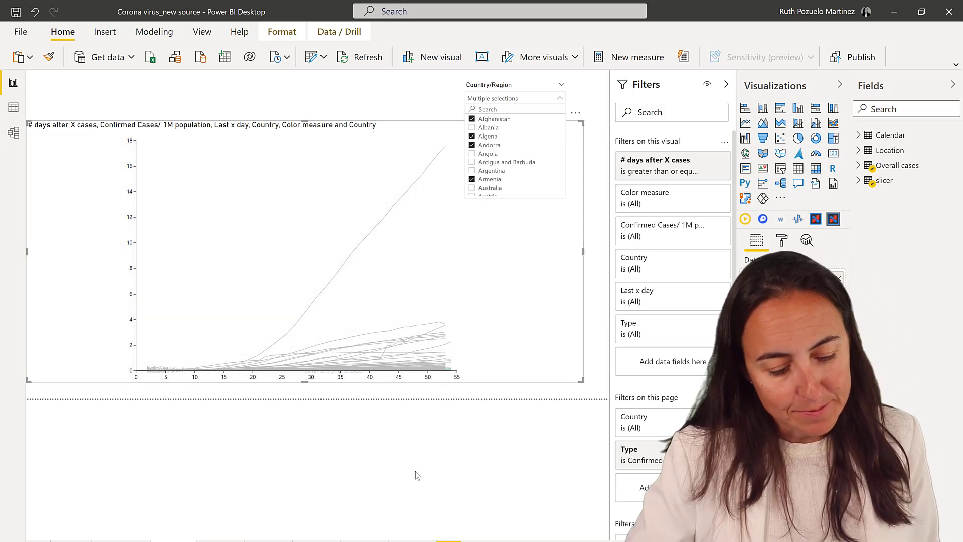
left_click(501, 119)
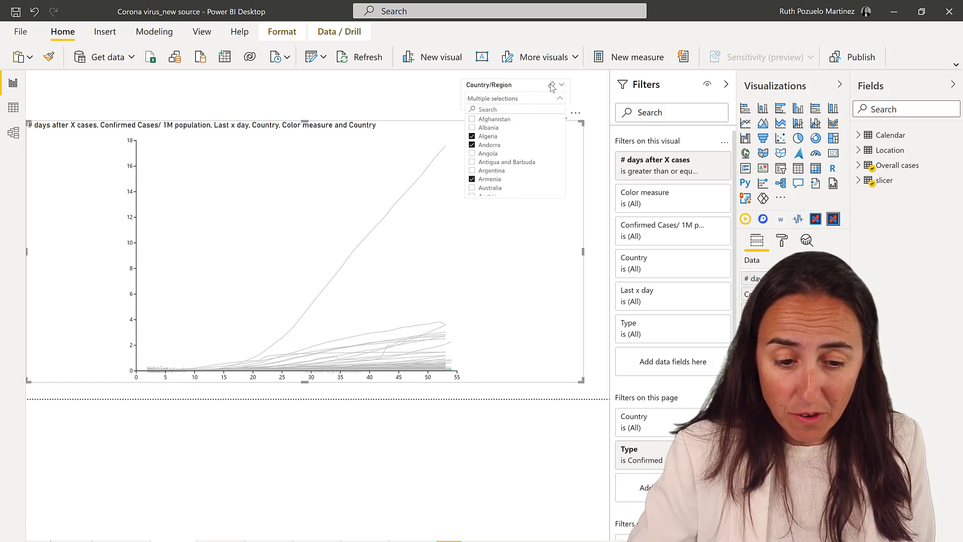
- Clear the Country/Region slicer, then select United States and United Kingdom via a 'uni' search
left_click(552, 85)
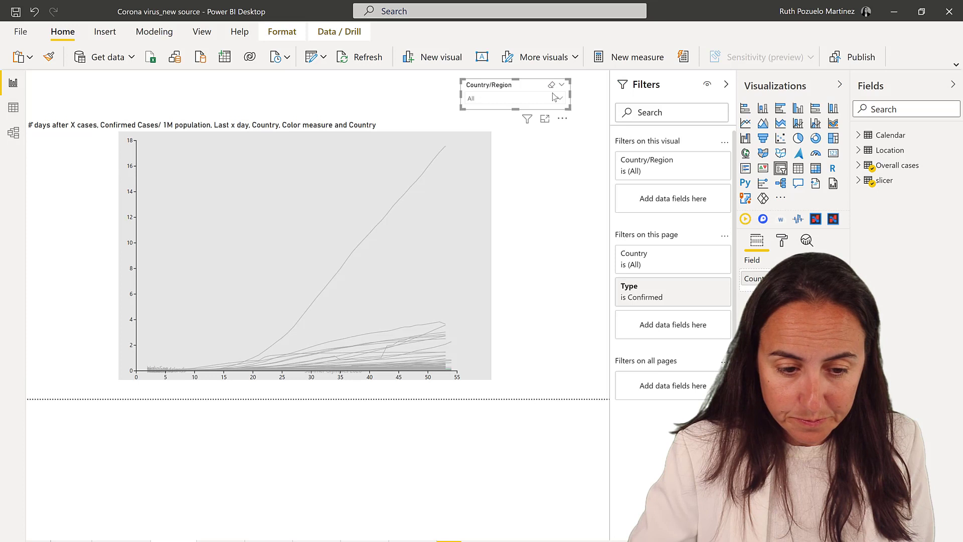
left_click(535, 104)
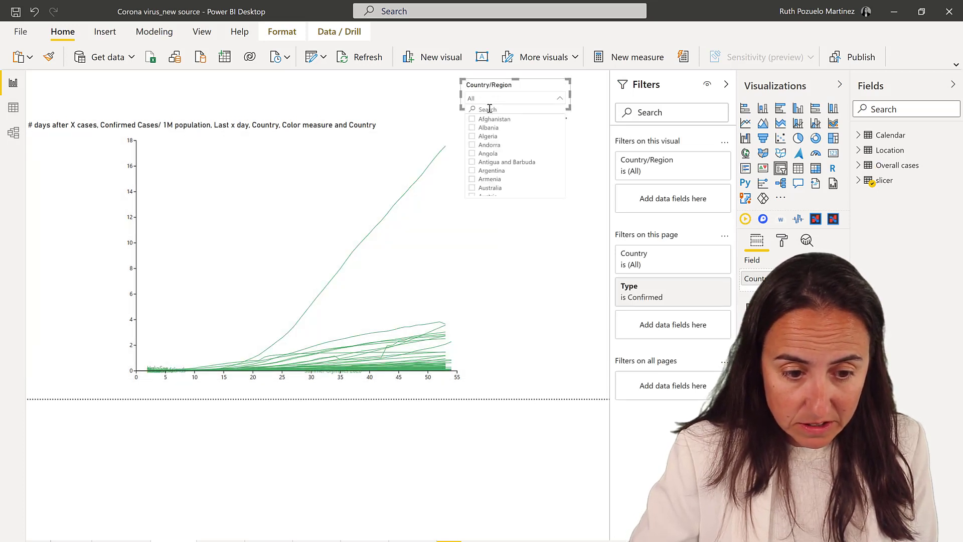
left_click(489, 109)
type("uni")
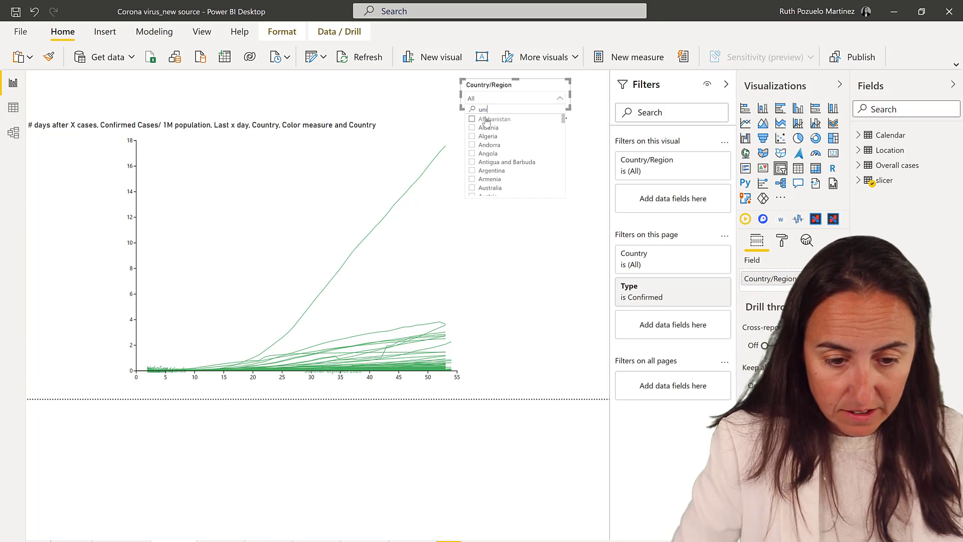
left_click(498, 146)
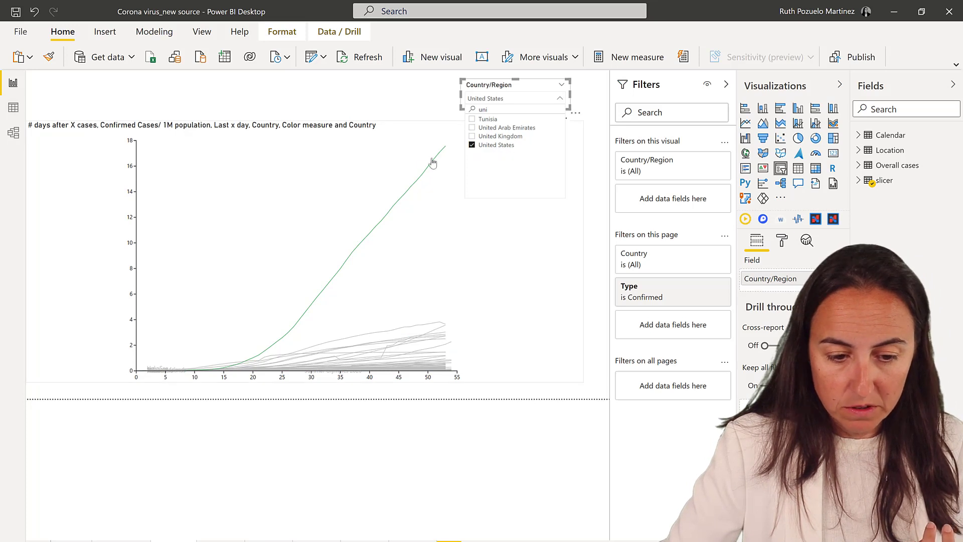
left_click(504, 137, "ctrl")
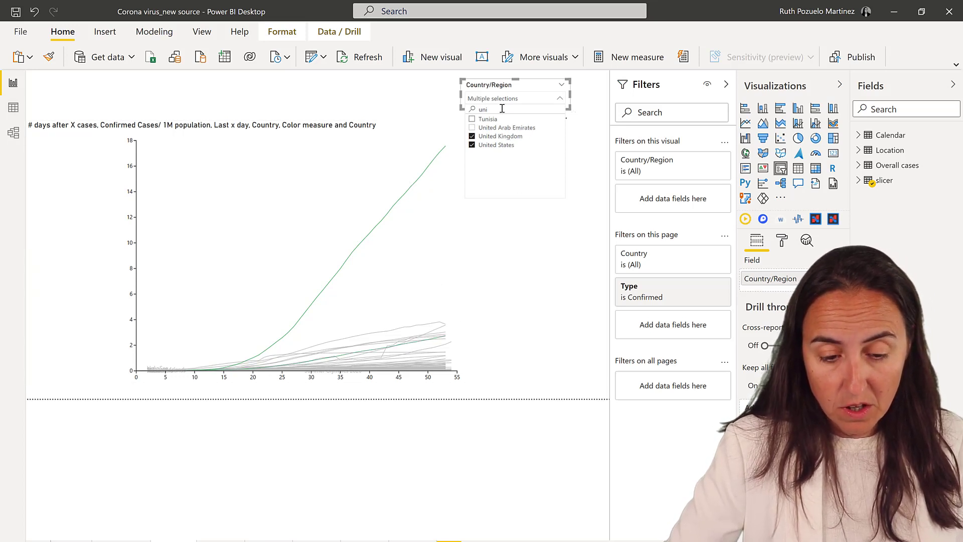
- Search the country list for 'in' and add India to the selection
left_click_drag(501, 109, 458, 113)
type("india")
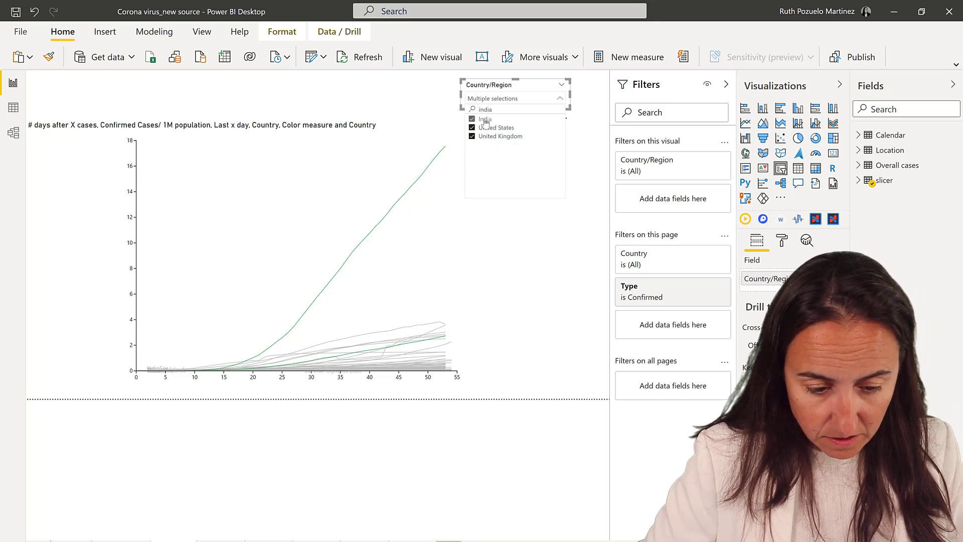
left_click(485, 121)
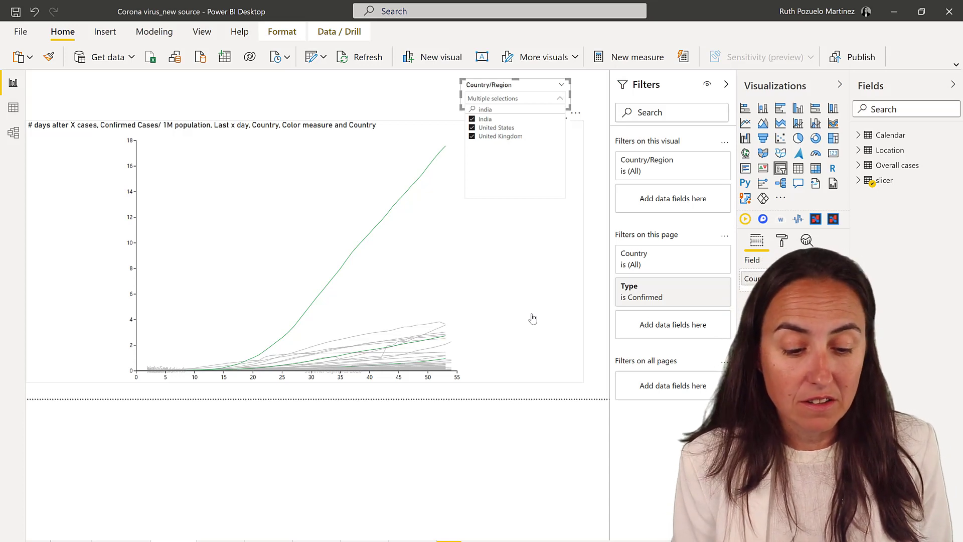
- Close the country list to show India, United Kingdom and United States highlighted
left_click(473, 120)
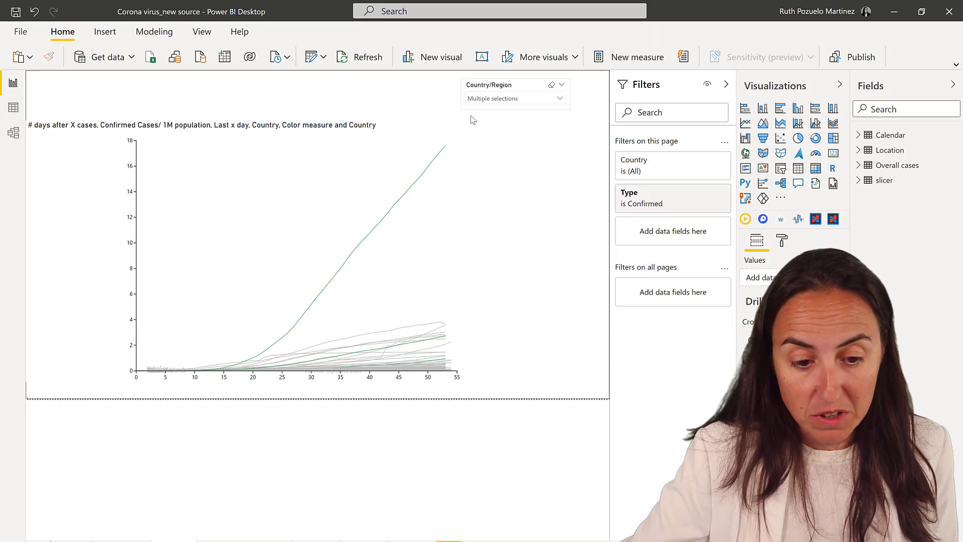